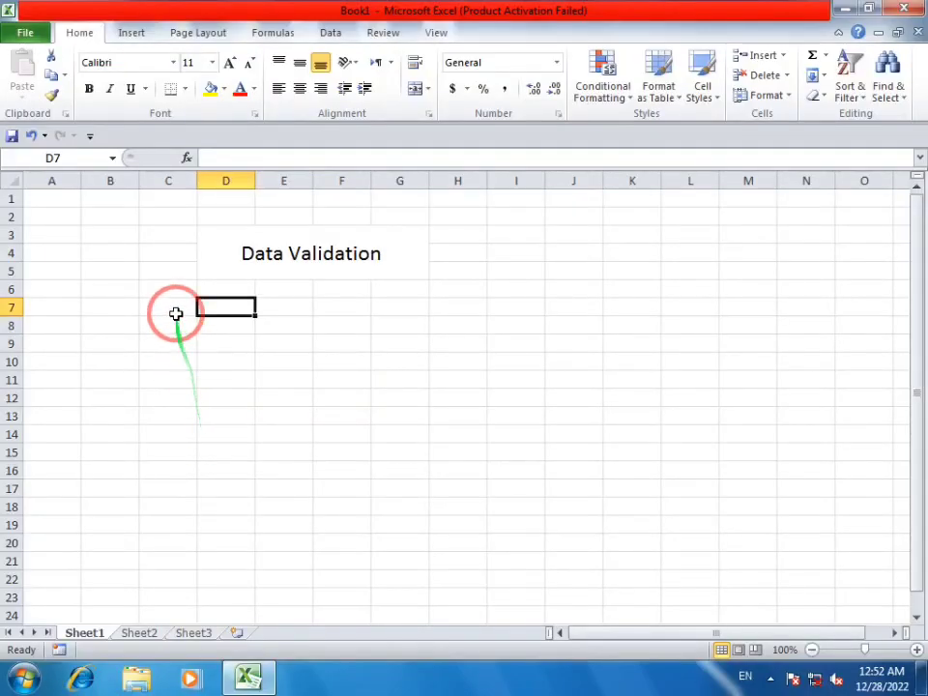
- Select the Data Validation title block and the cells of row 6 to inspect the sheet
click(272, 263)
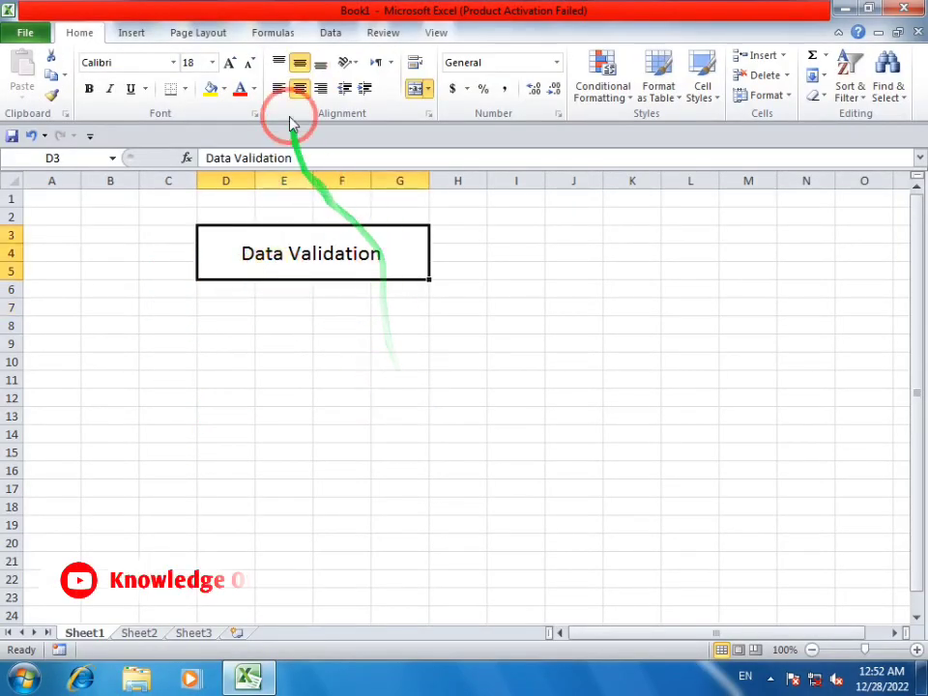
click(510, 322)
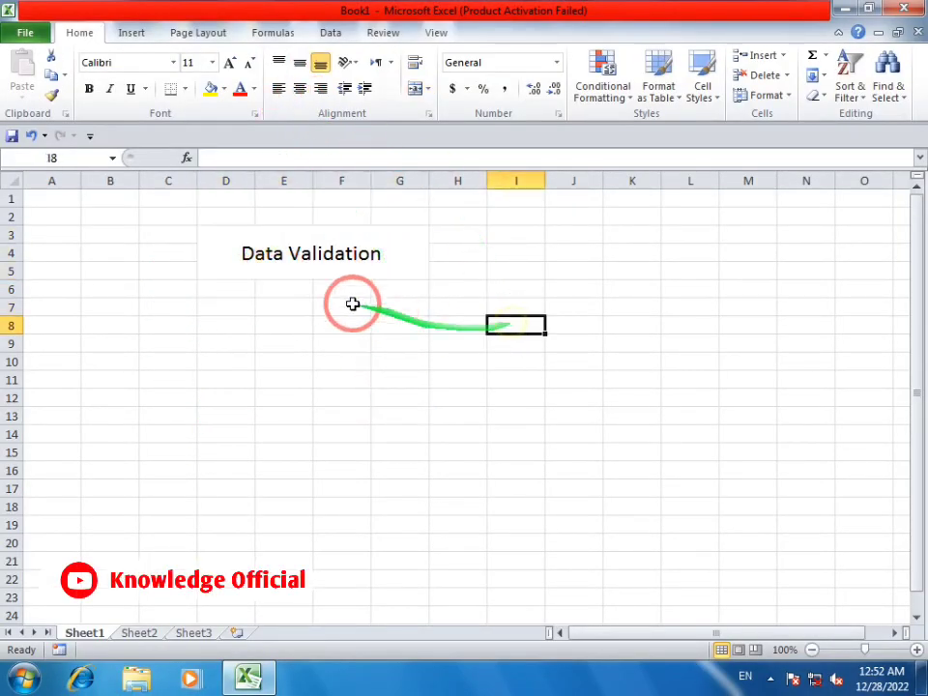
click(218, 291)
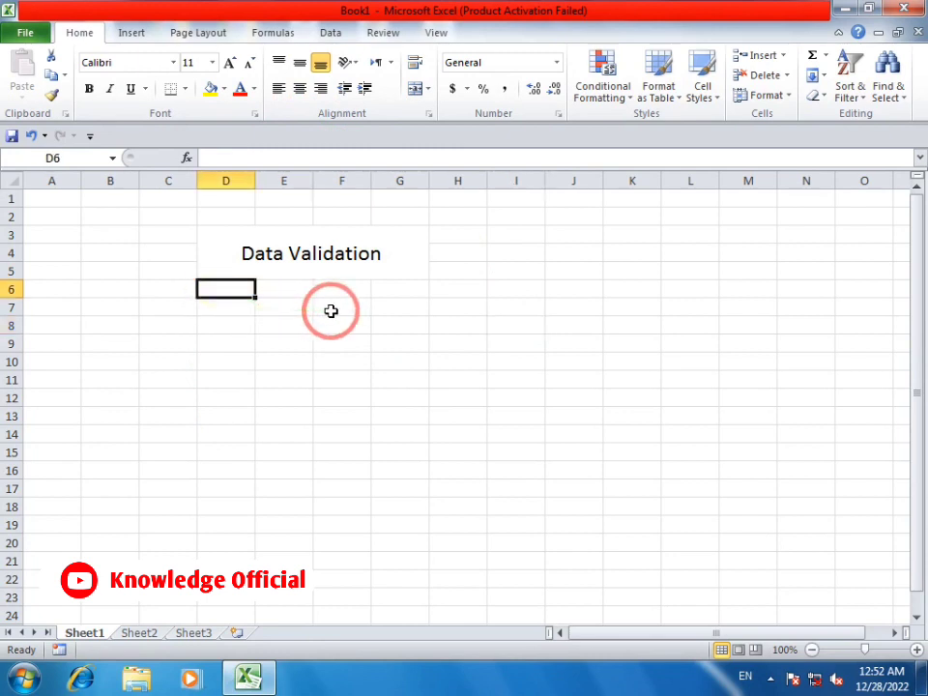
click(282, 290)
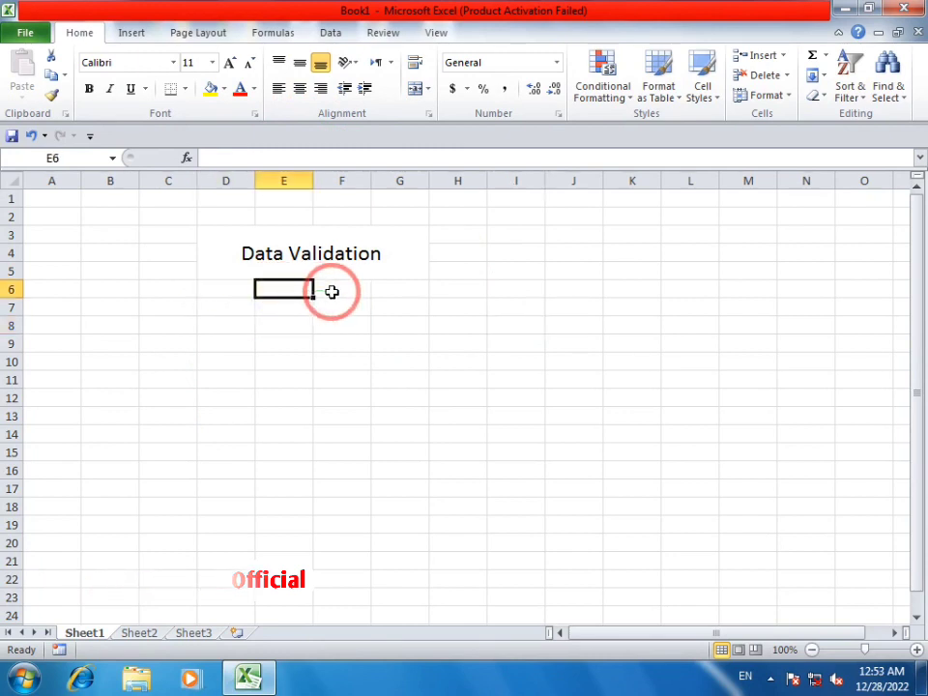
click(331, 292)
click(241, 291)
click(295, 292)
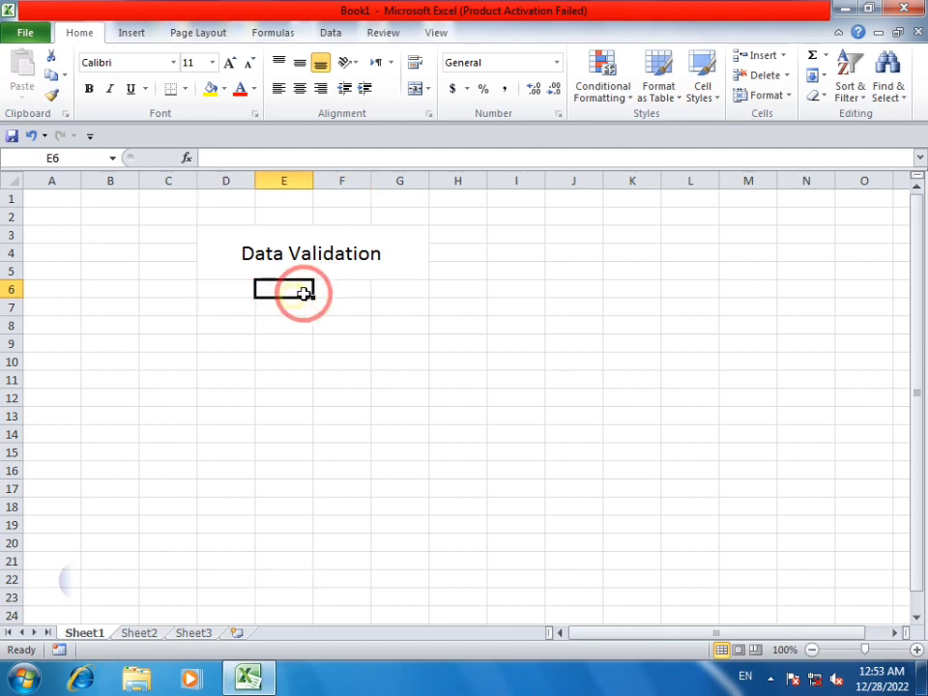
click(337, 290)
click(232, 290)
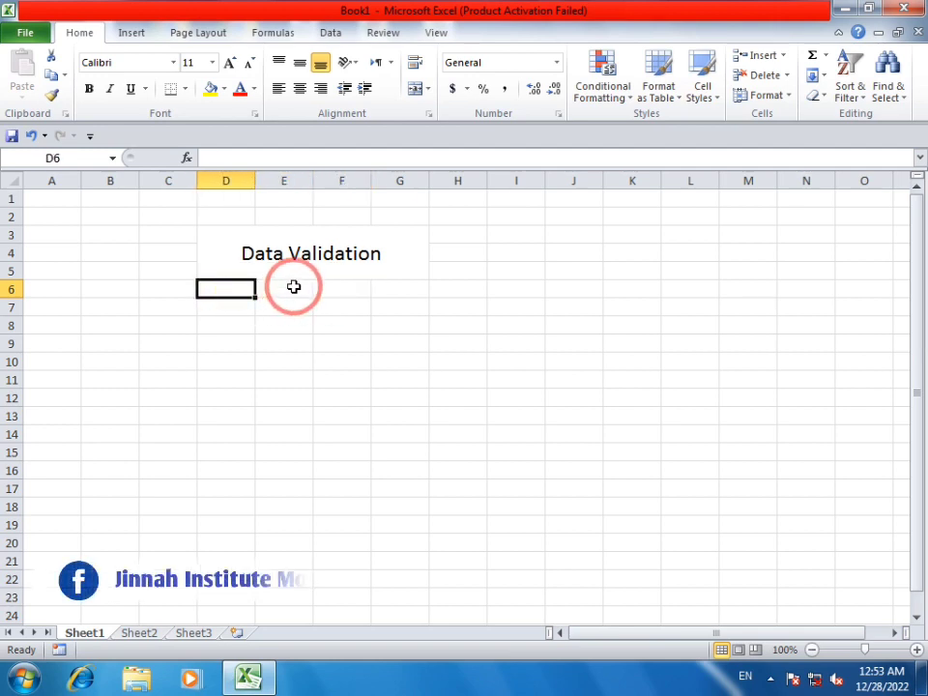
- Fill the merged Data Validation title block with light blue
click(348, 263)
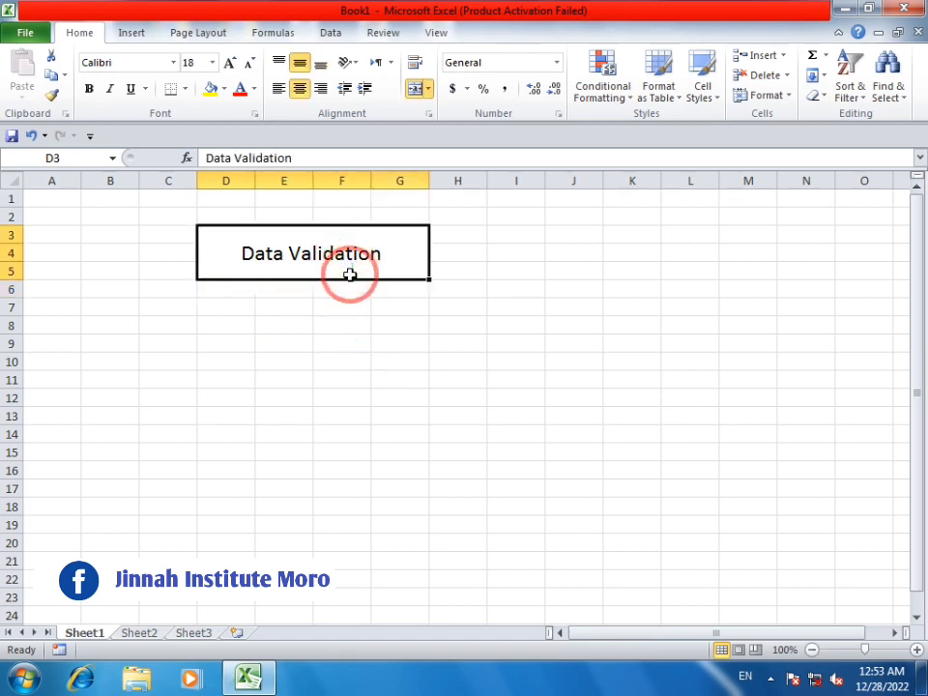
click(223, 89)
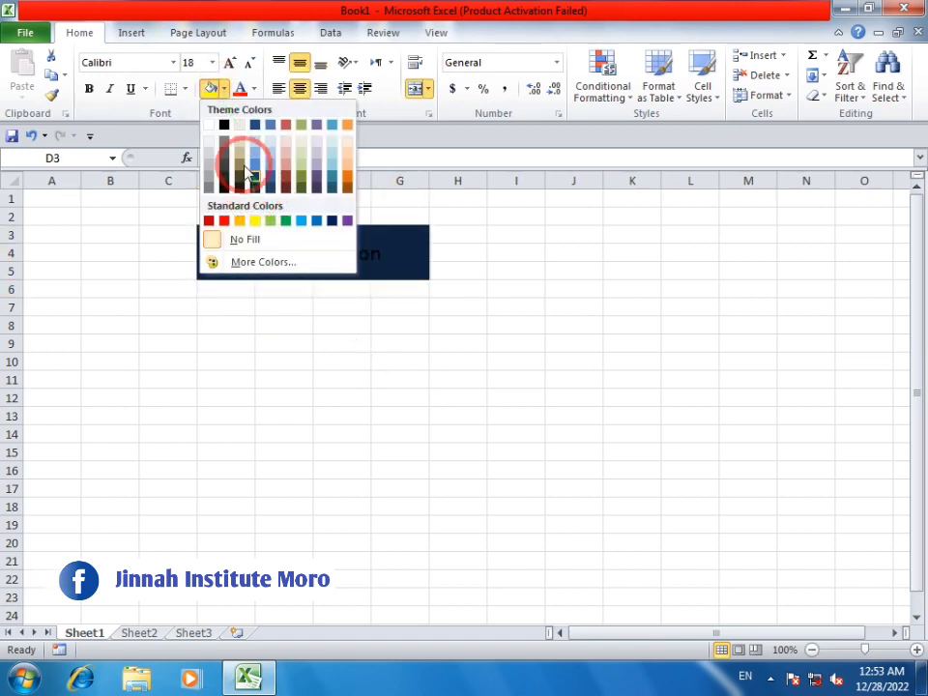
click(256, 155)
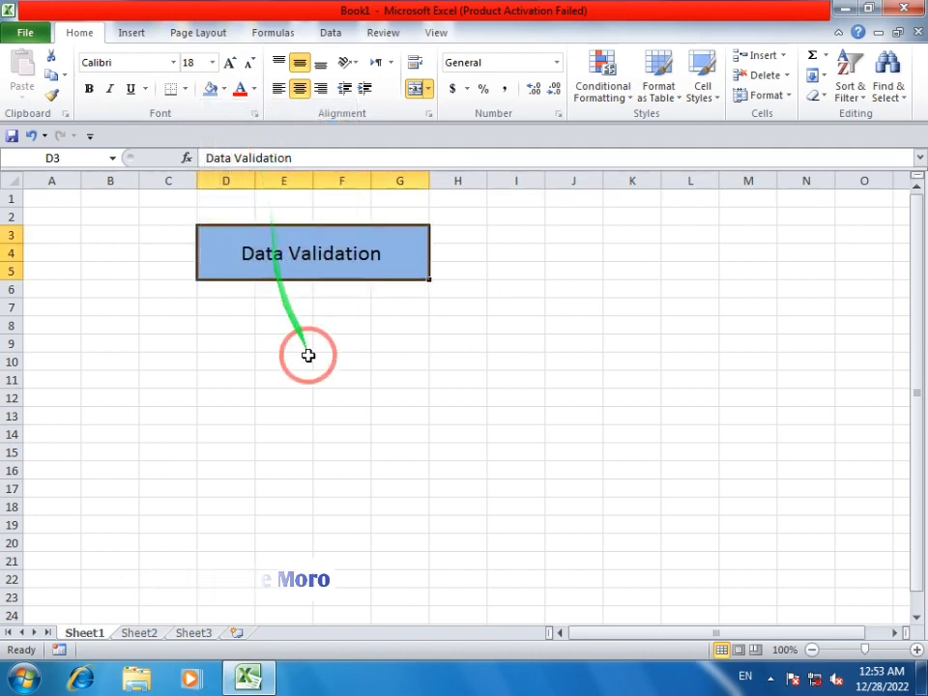
- Apply All Borders around the title block
click(185, 89)
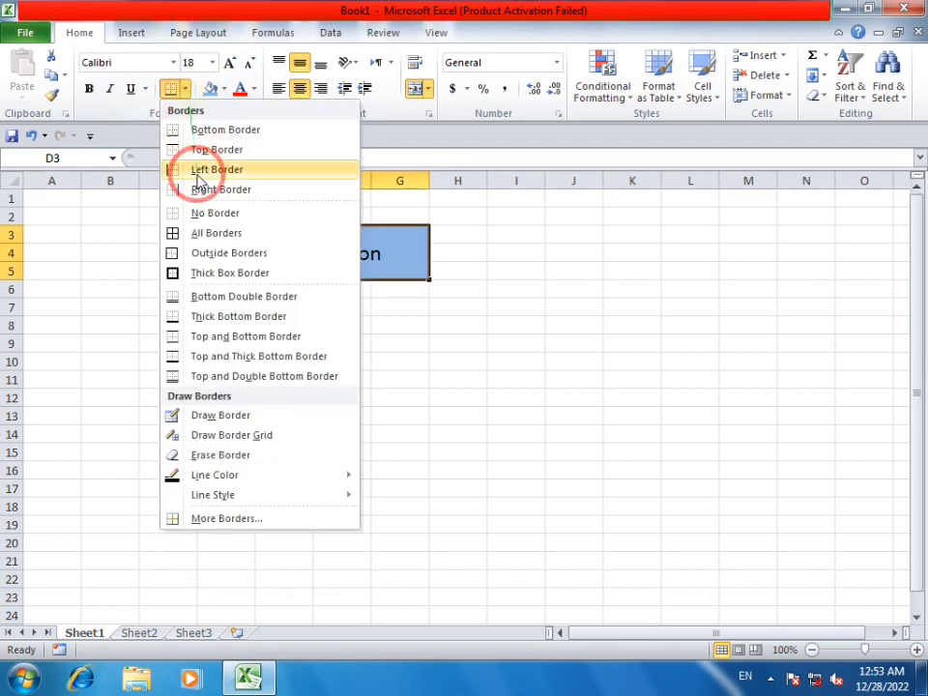
click(217, 233)
click(261, 378)
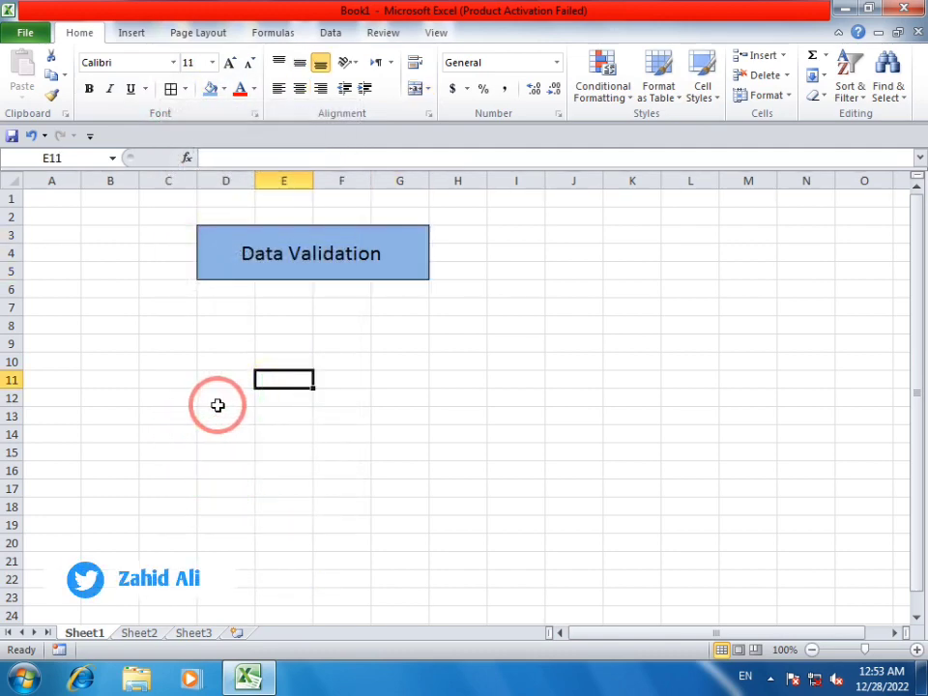
- Enter the Product heading in D7, then Mouse, Keyboard, LCD and Speaker below it
click(222, 308)
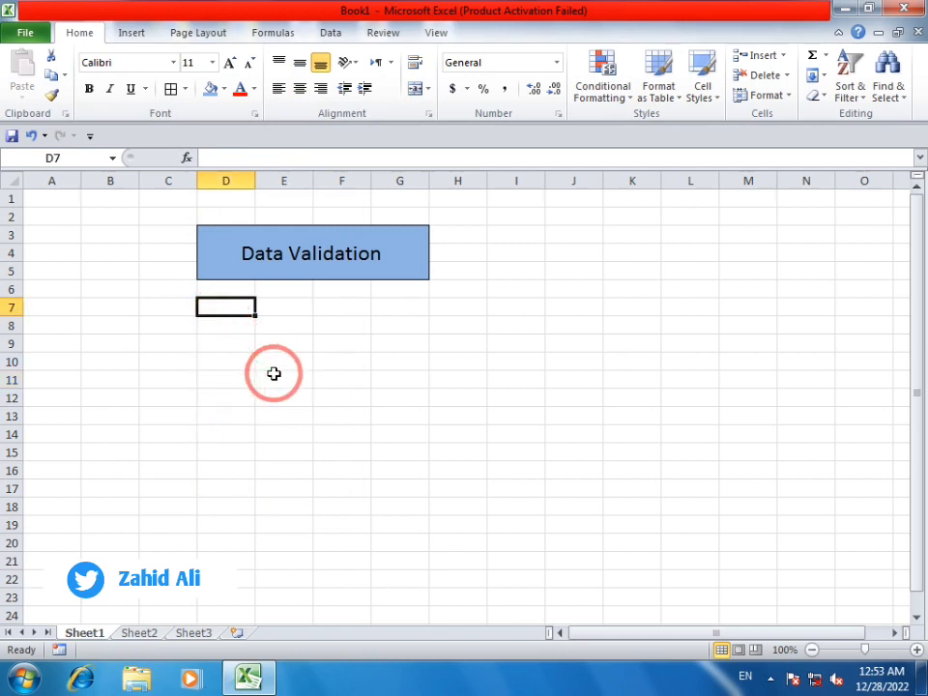
text(Product)
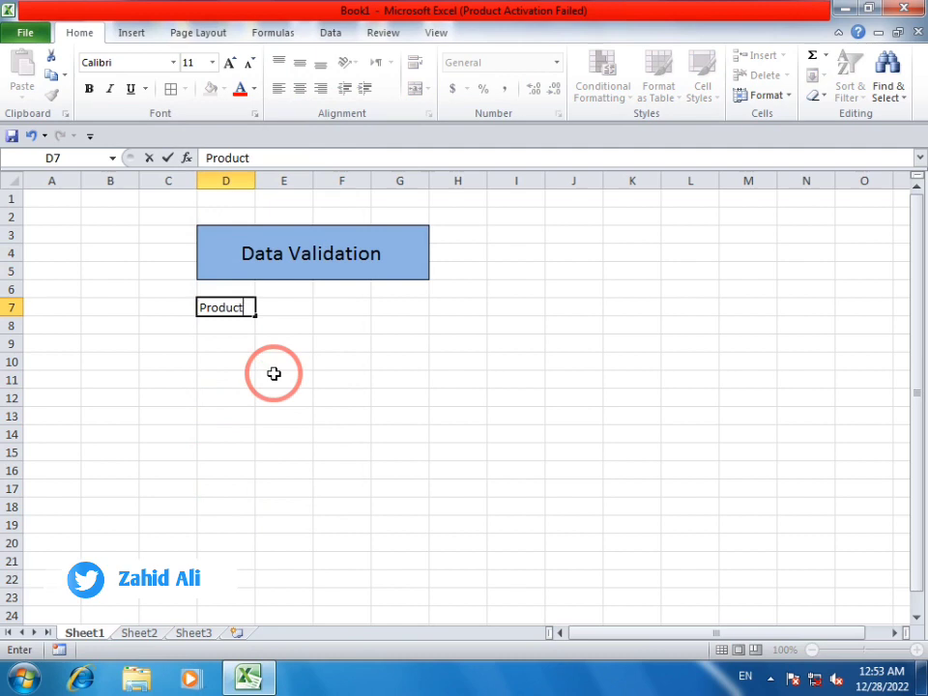
key(Return)
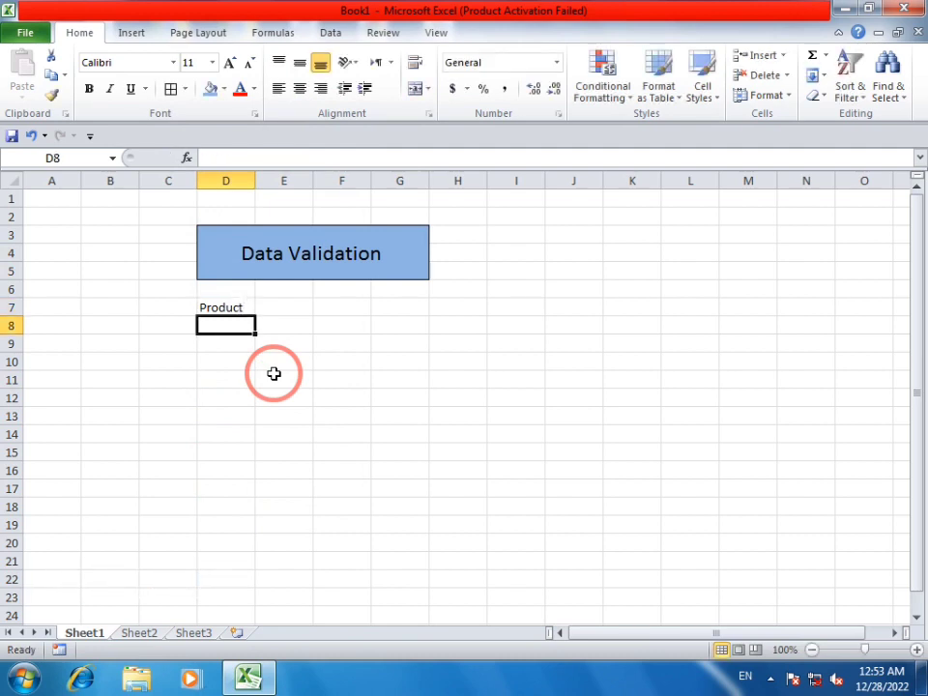
text(M)
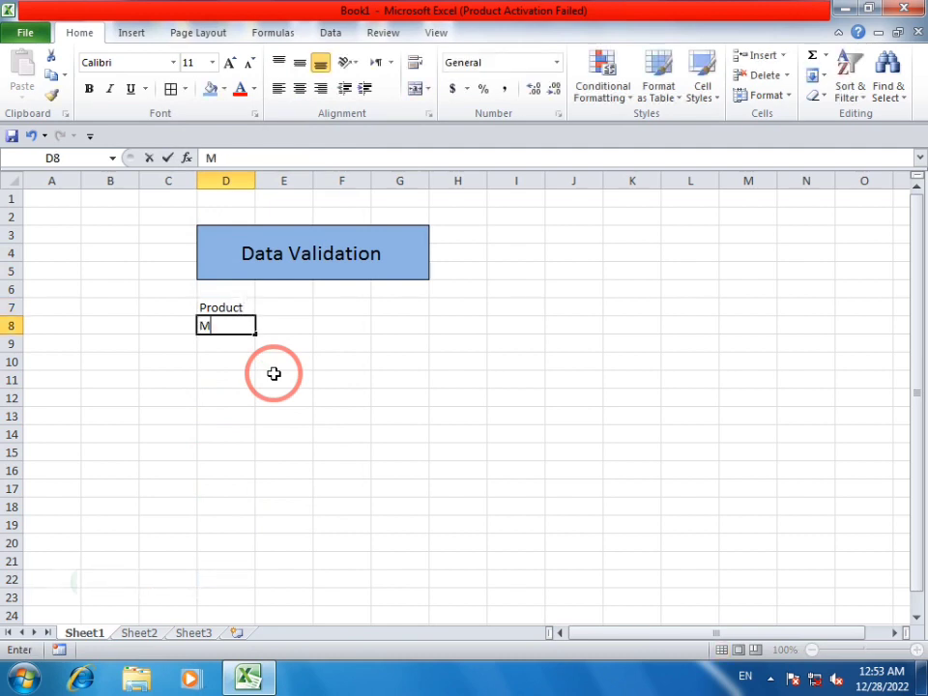
text(ouse)
key(Return)
text(Key)
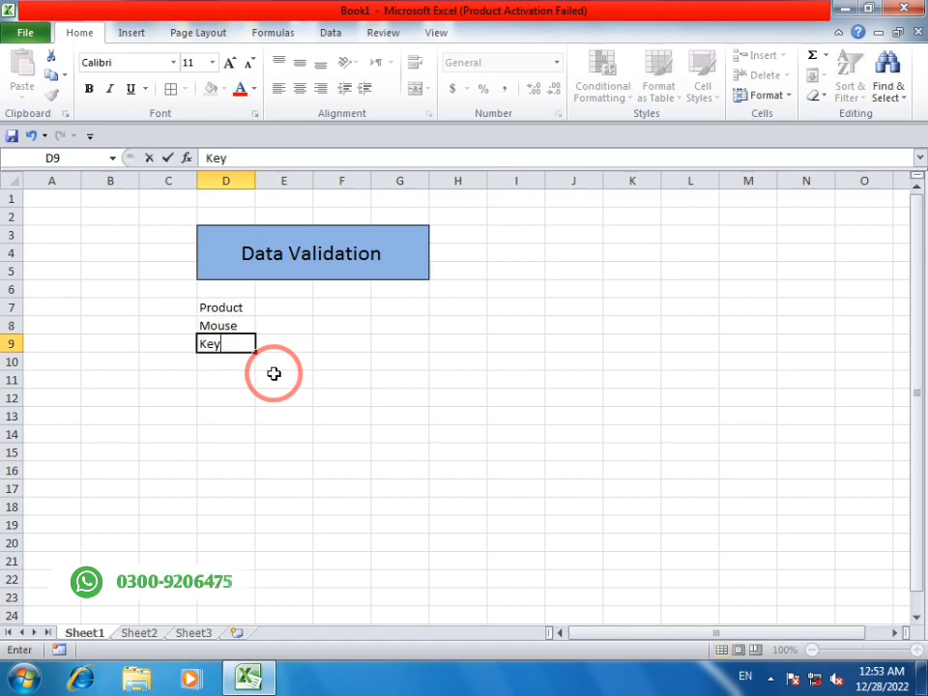
text(board)
key(Return)
text(L)
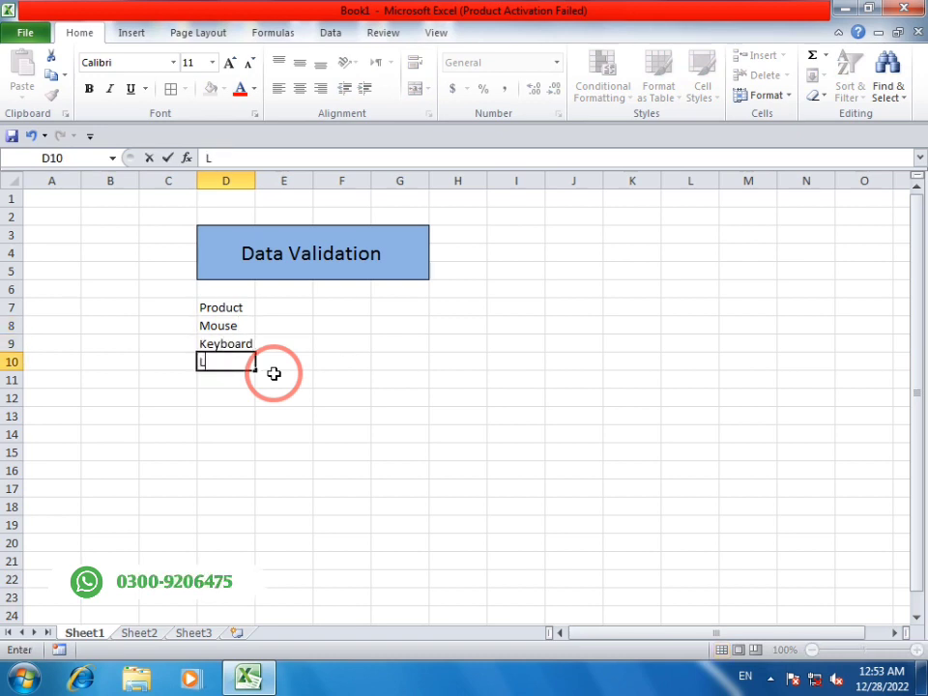
text(CD)
key(Return)
text(S)
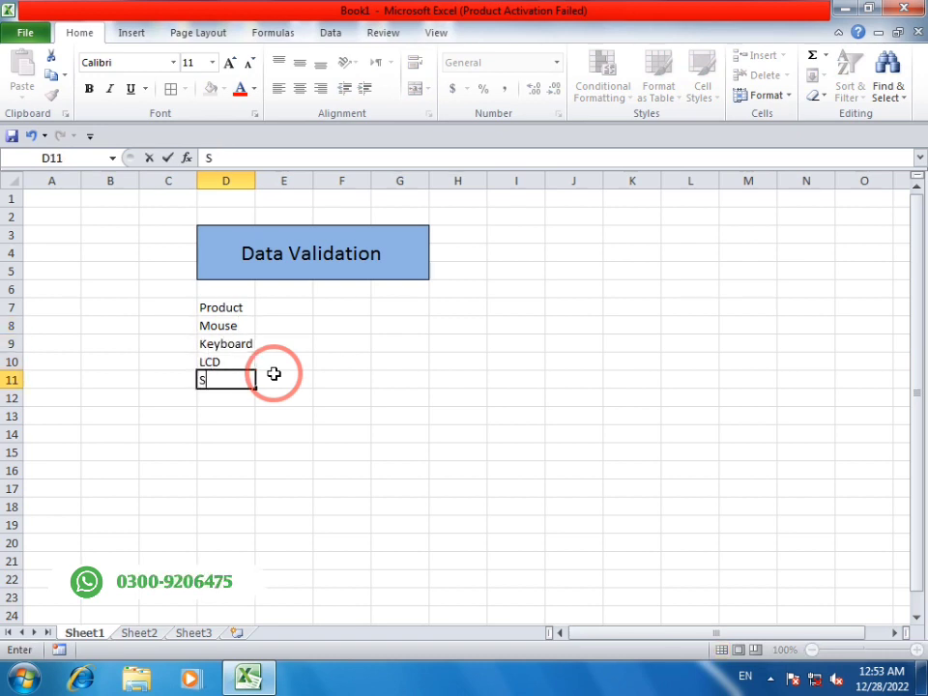
text(peaker)
key(Return)
- Add Printer, Plotter, Microphone, Mobile and PC down to D16, correcting a mistaken Touch entry
text(P)
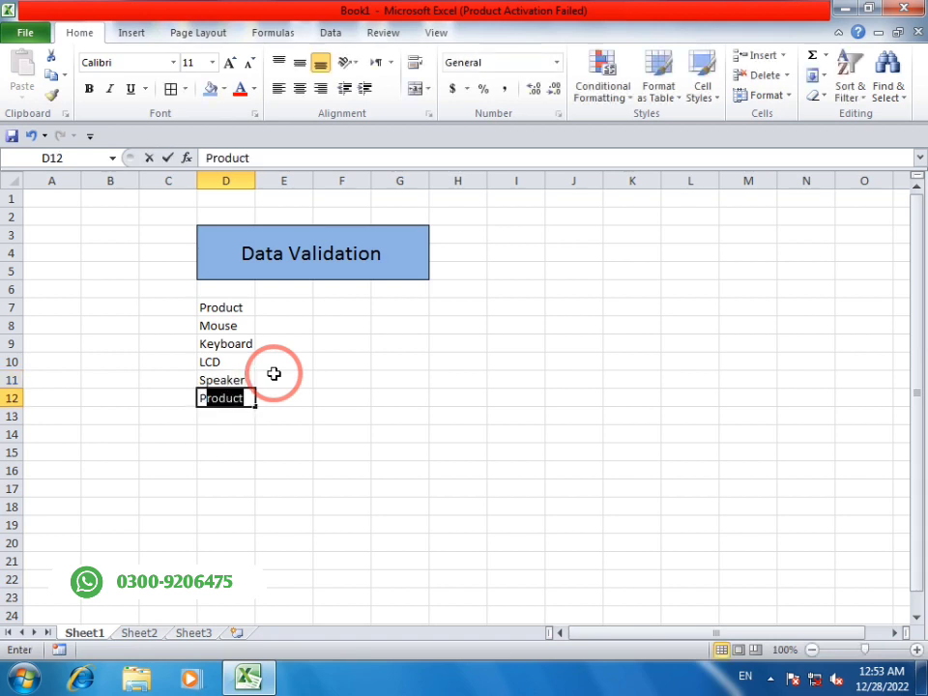
text(rinter)
key(Return)
text(P)
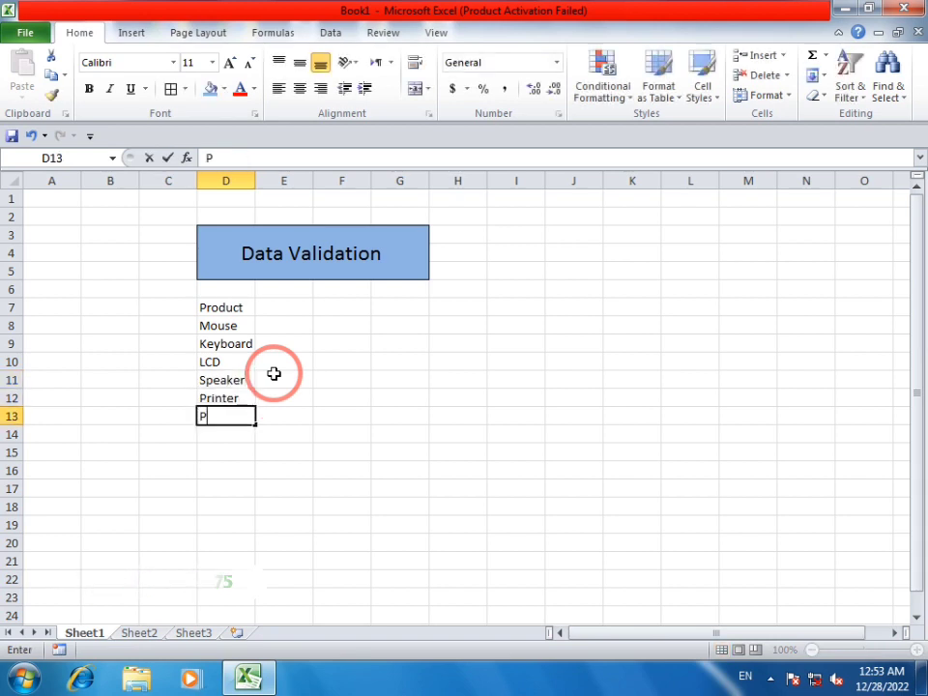
text(lotter)
key(Return)
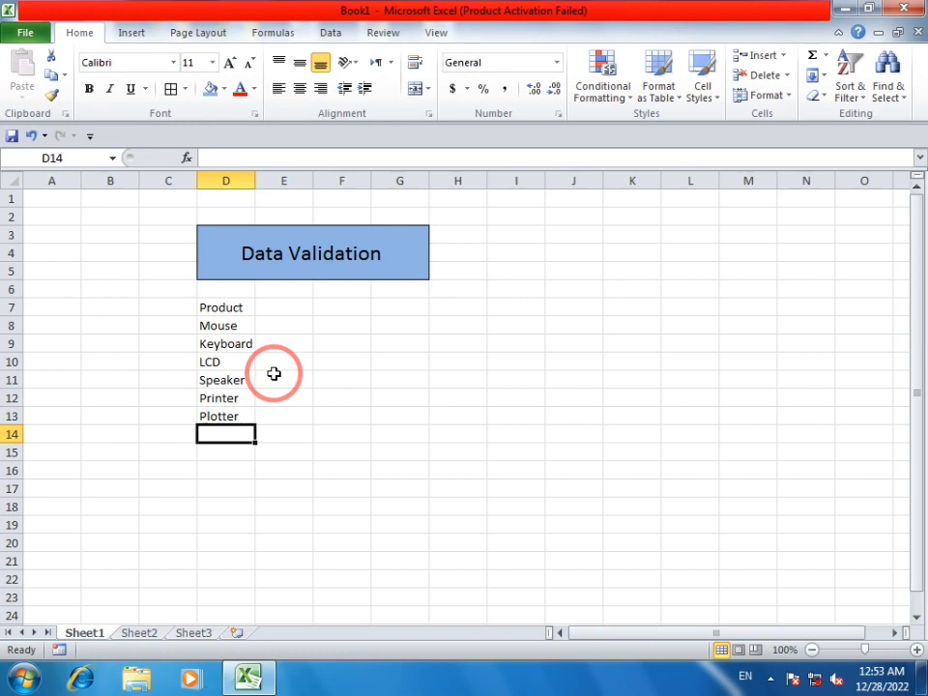
text(Mic)
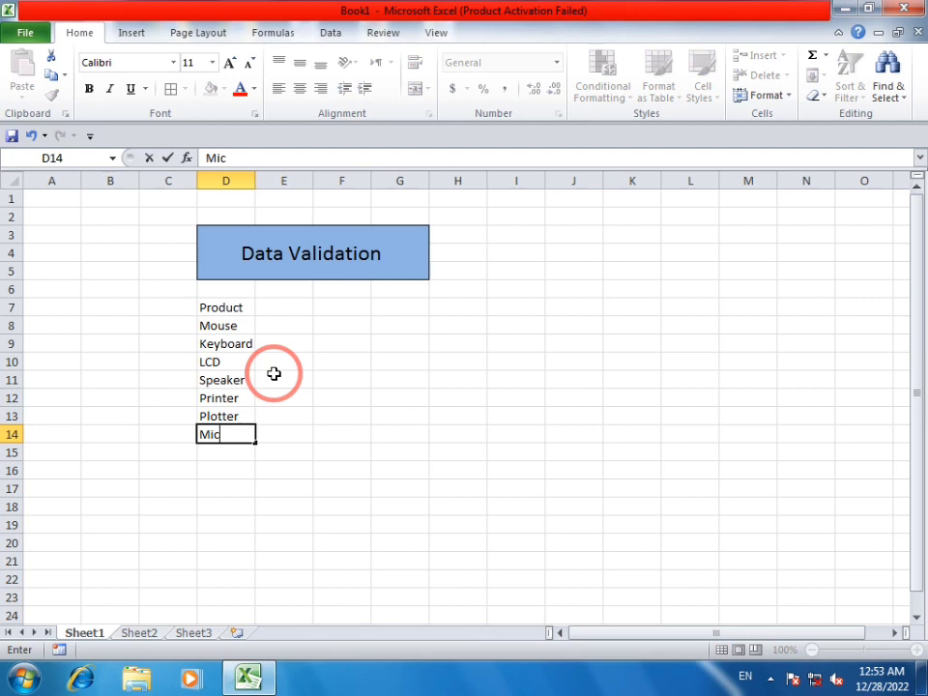
text(ro)
text(phone)
key(Return)
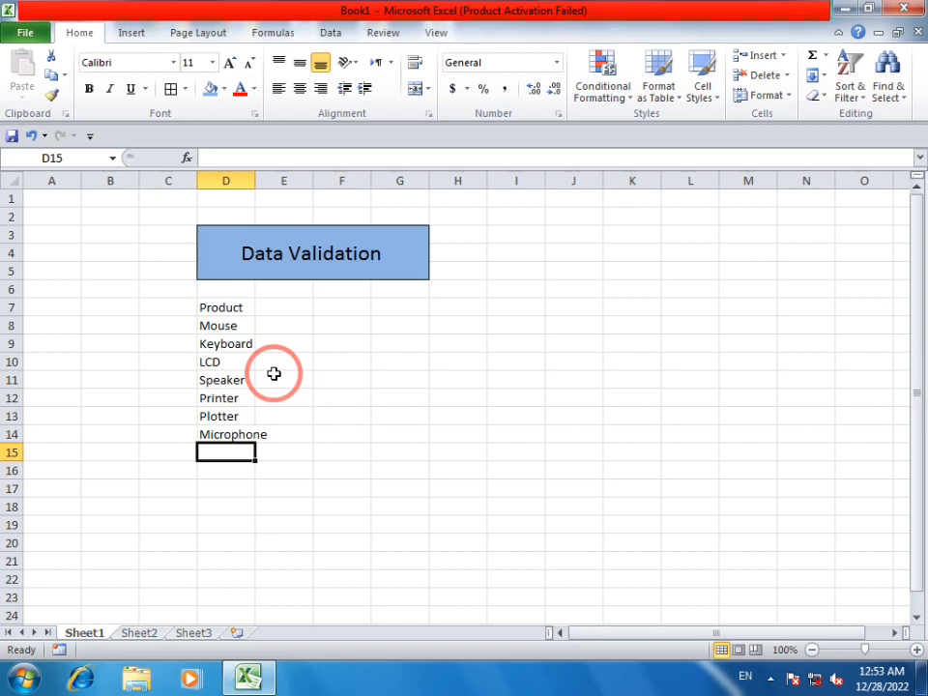
text(T)
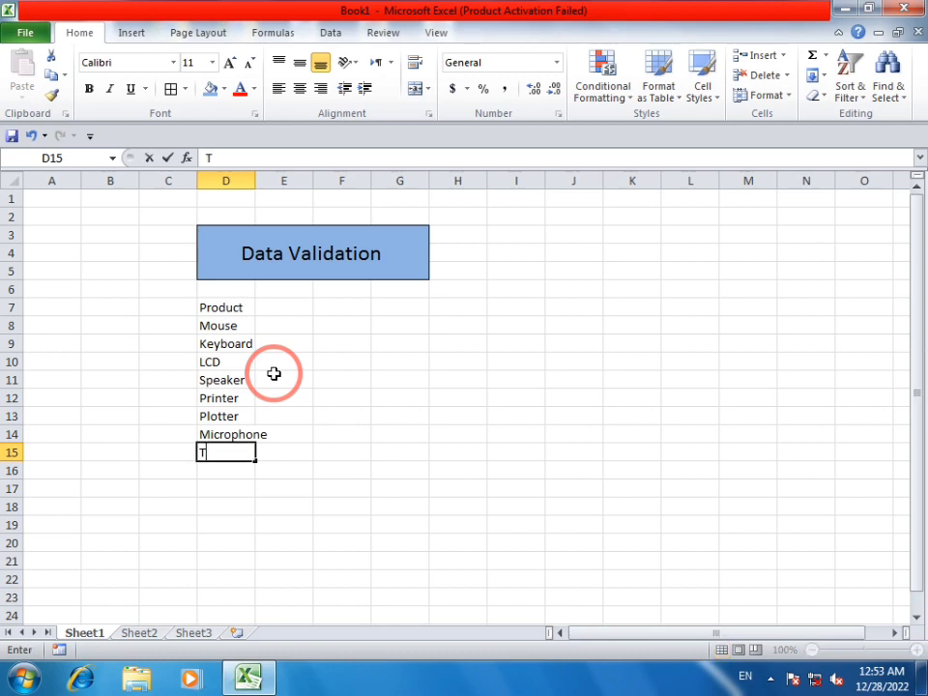
text(ouch)
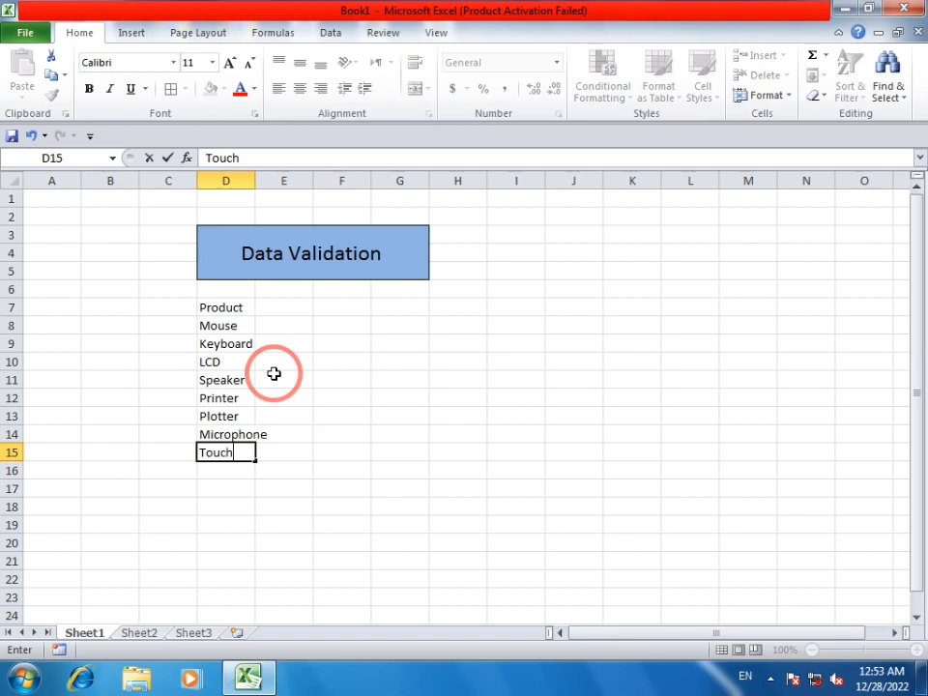
key(BackSpace)
key(BackSpace)
key(BackSpace)
key(BackSpace)
text(Mobile)
key(Return)
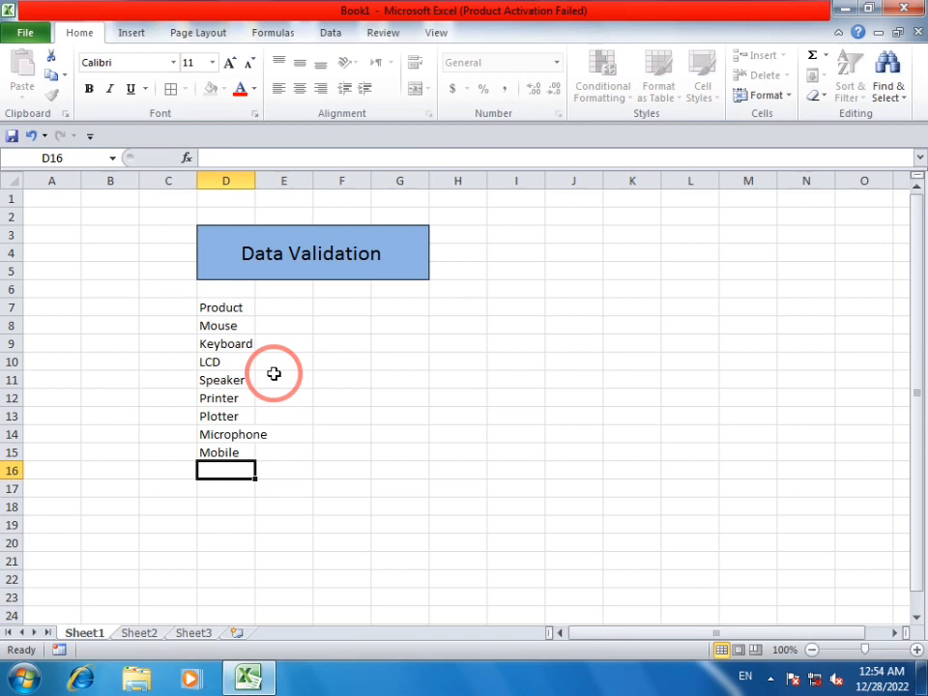
text(P)
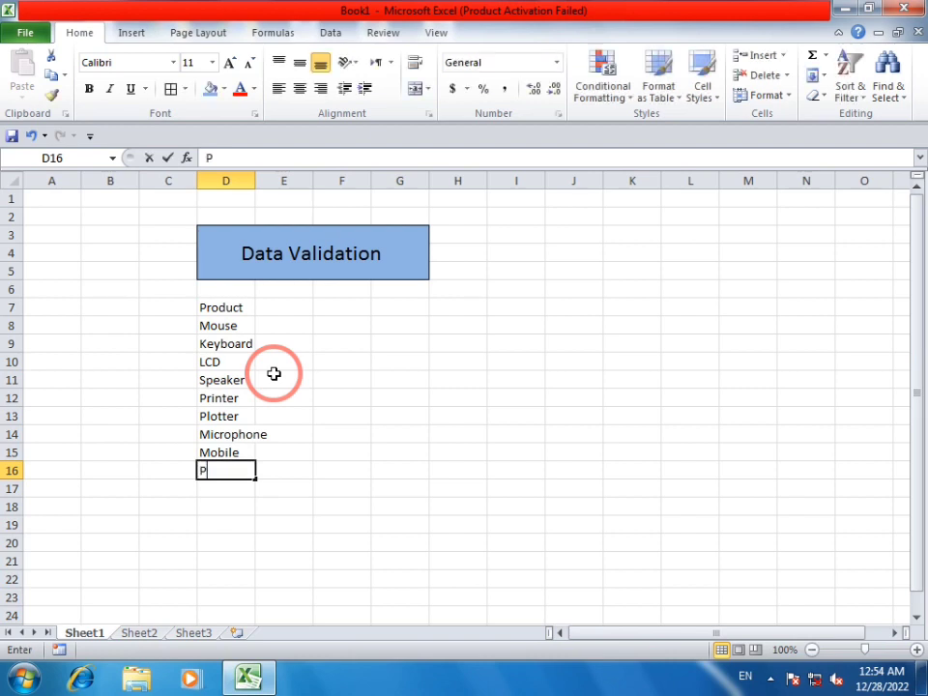
text(C)
key(Return)
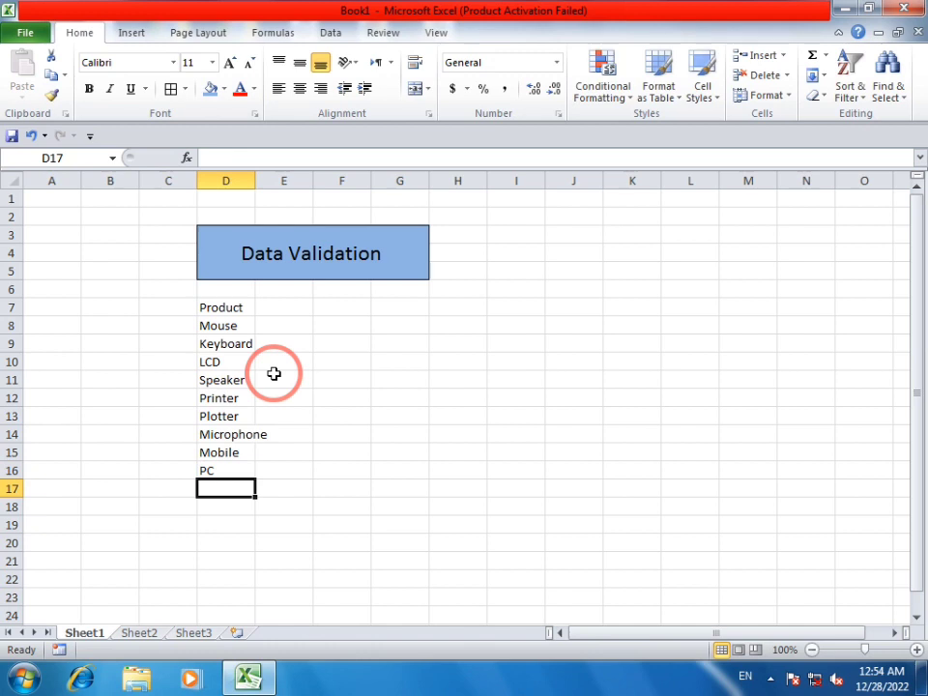
- Add a Sells heading in E7 and auto-fit column D to the product names
click(221, 308)
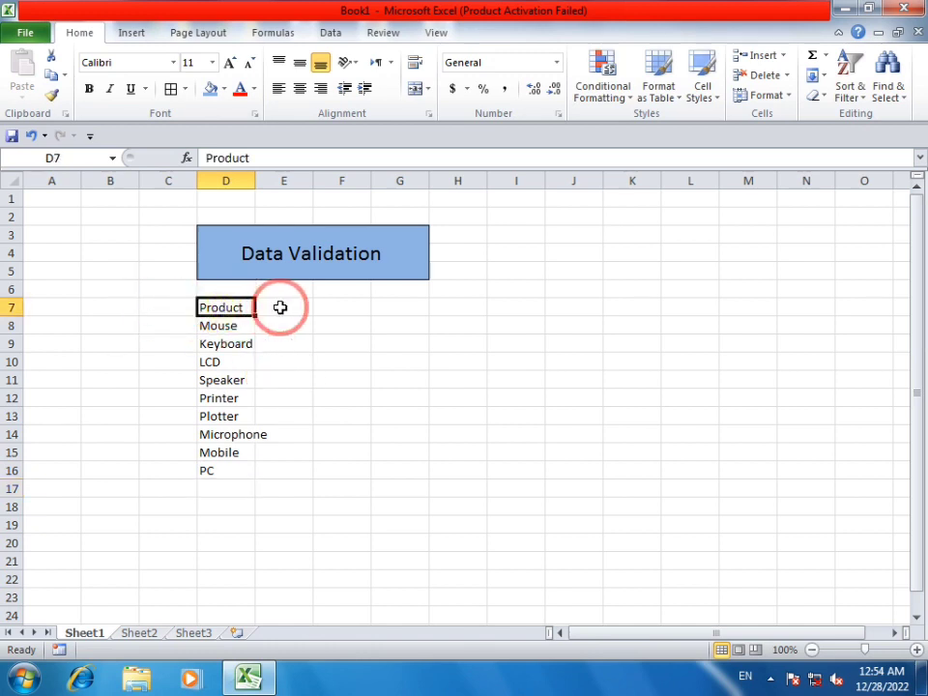
click(280, 308)
text(Se)
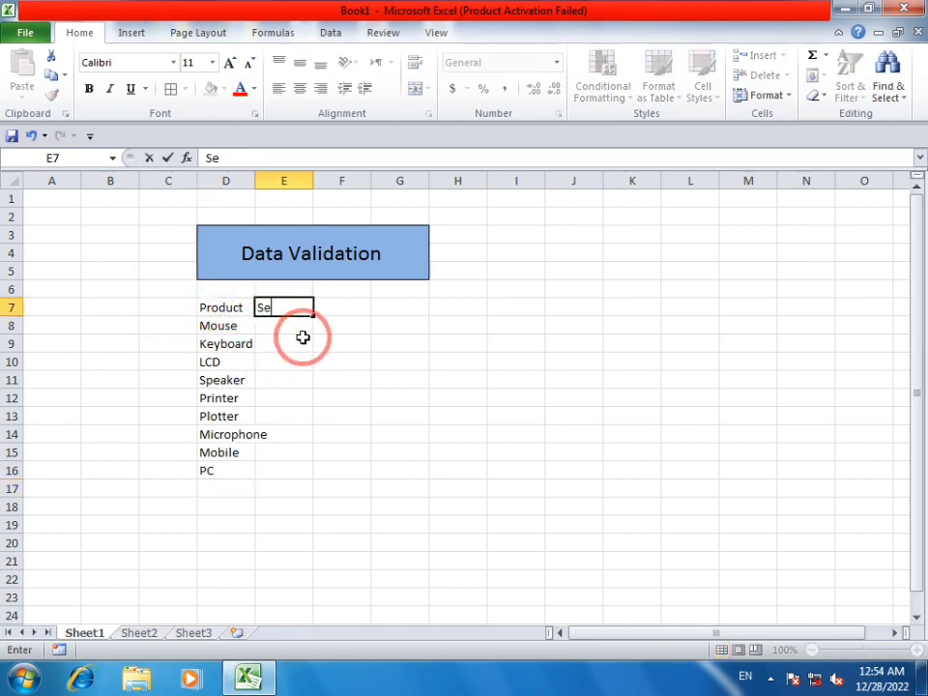
text(lls)
key(Return)
key(Left)
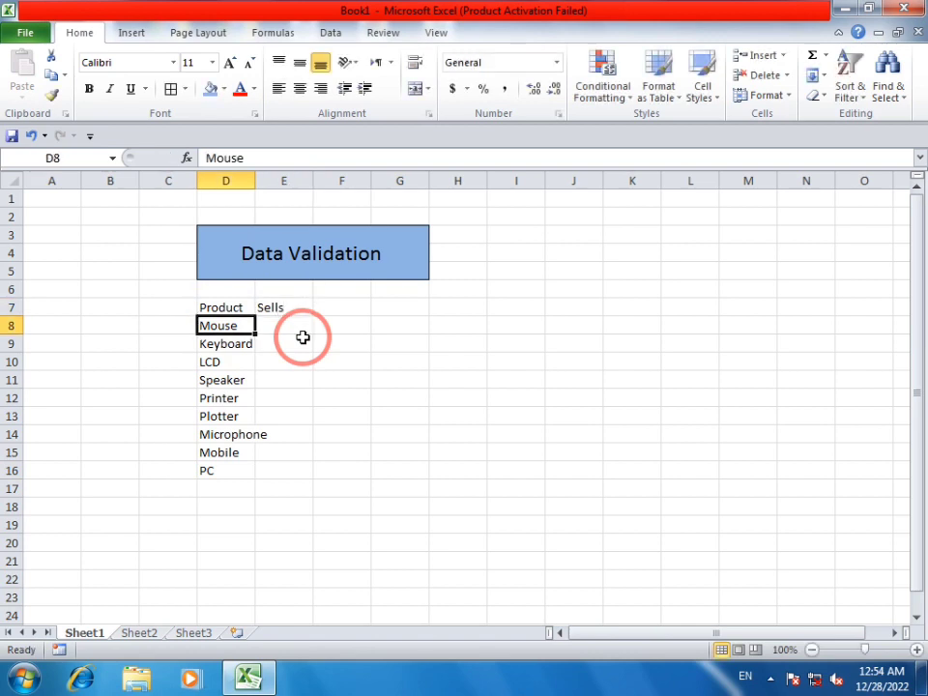
double_click(255, 181)
- Make the D7:E7 headings bold with a light blue fill
click(301, 324)
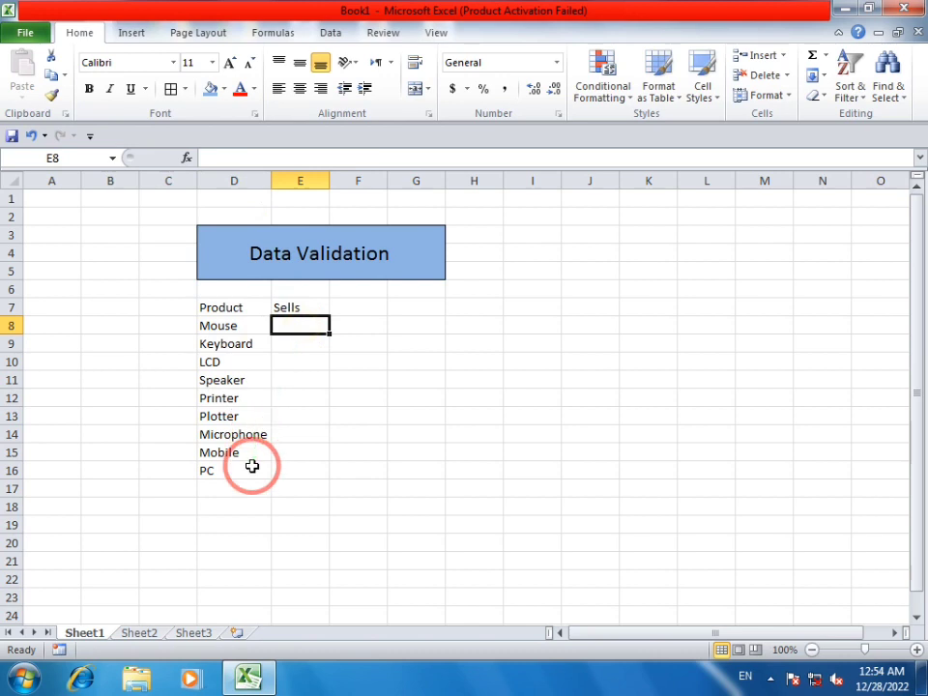
drag(215, 307, 294, 306)
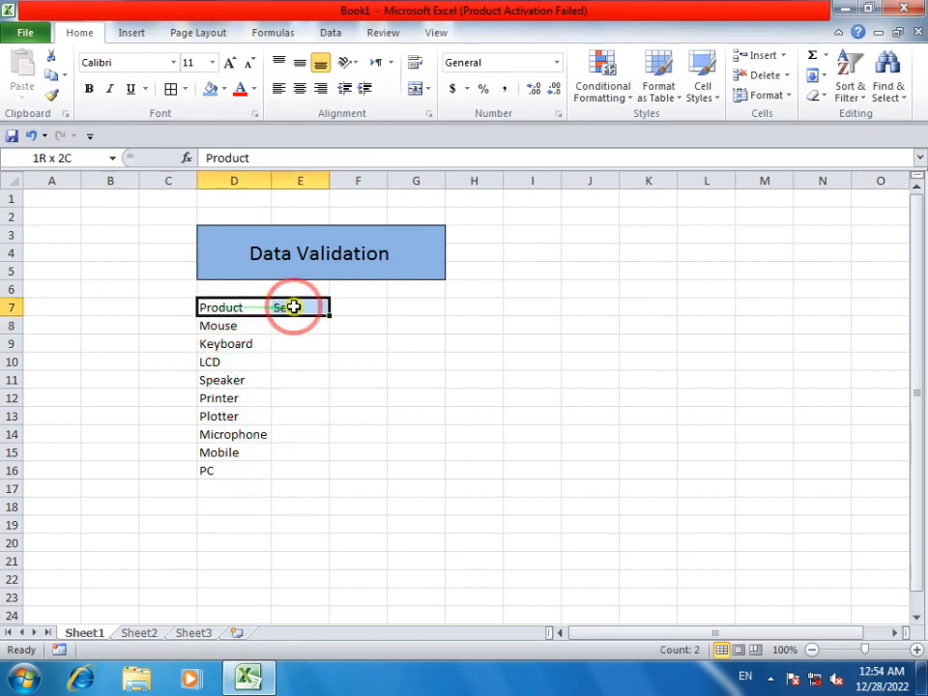
click(224, 90)
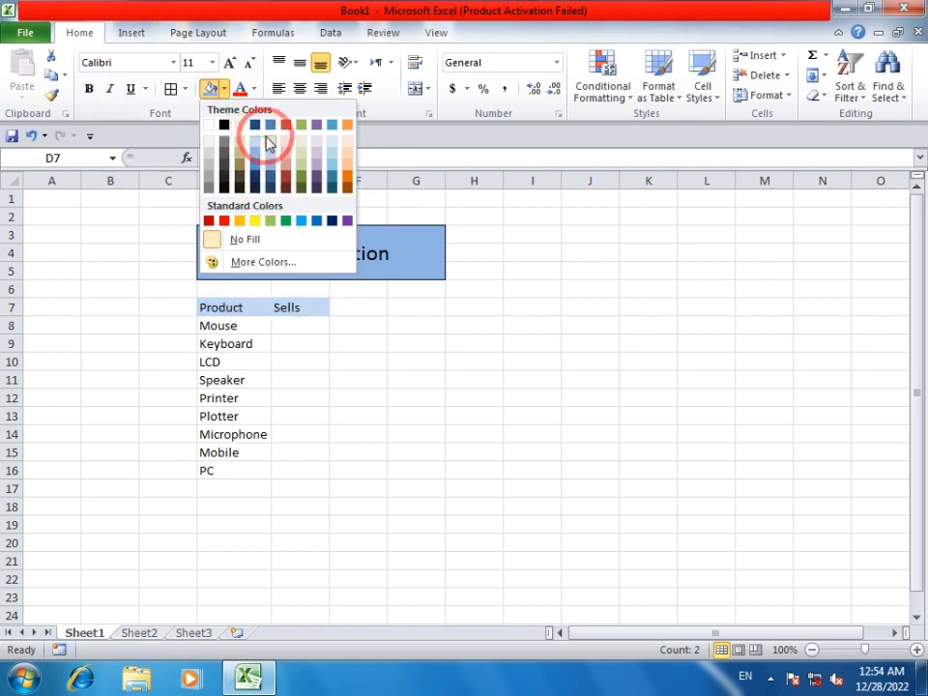
click(269, 143)
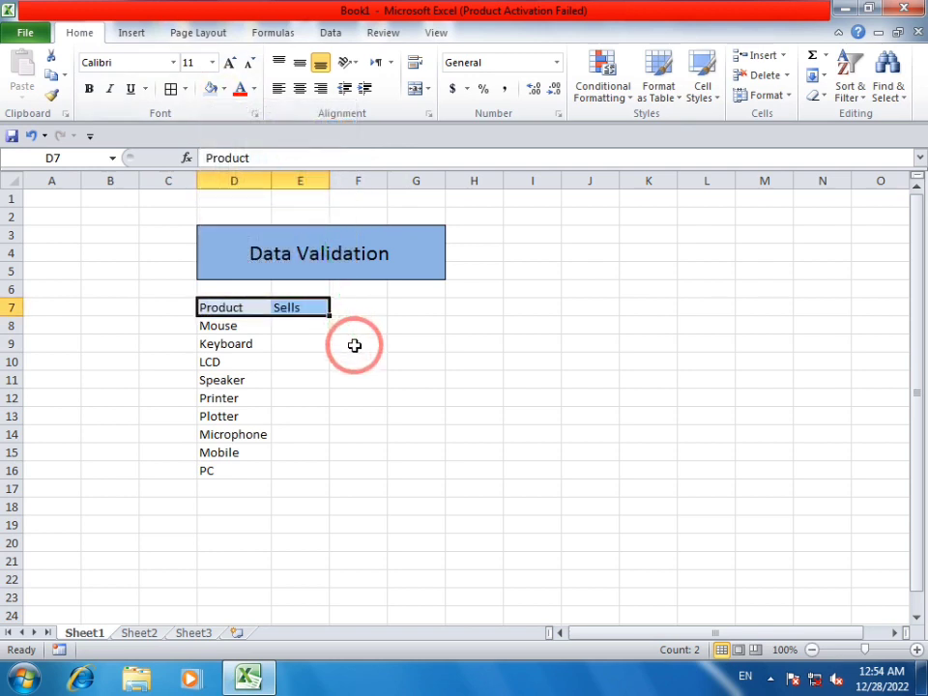
key(ctrl+b)
click(293, 323)
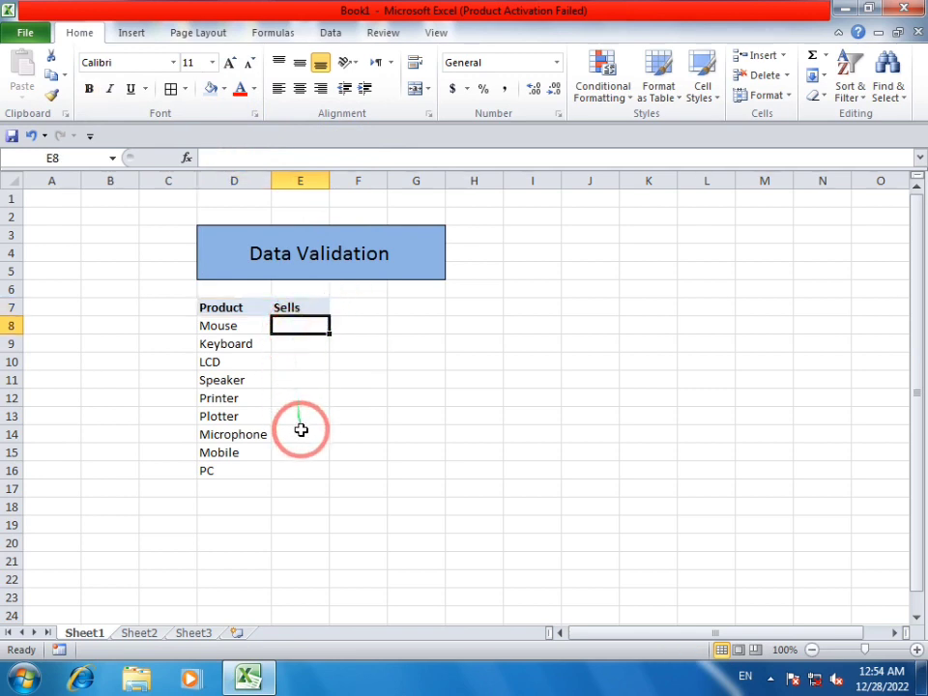
- Widen column D slightly and enter Sells of 200, 350 and 5000 for Mouse, Keyboard, LCD
drag(270, 181, 280, 181)
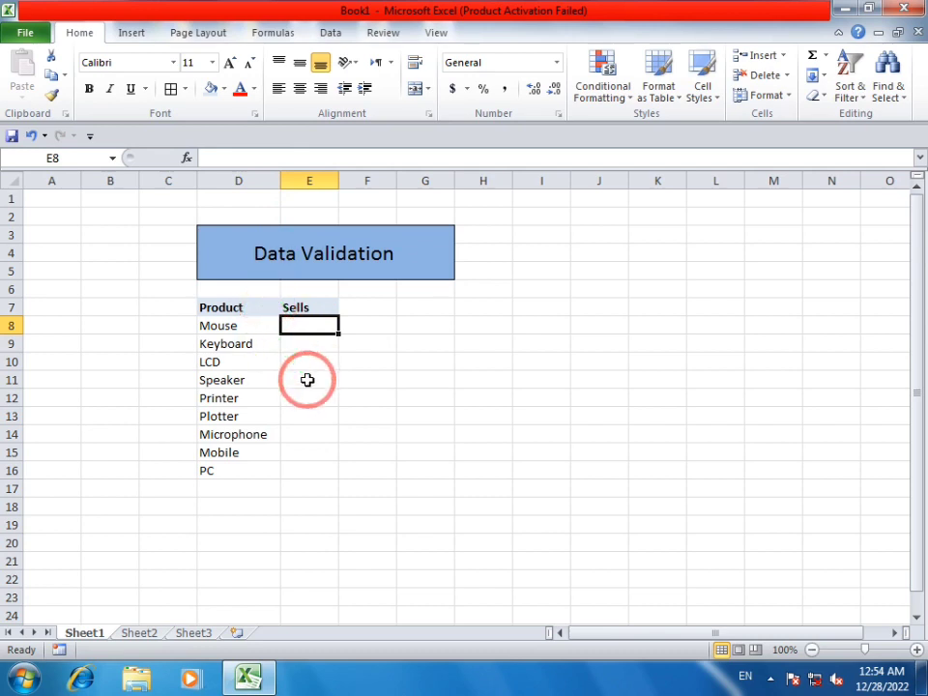
text(f)
key(BackSpace)
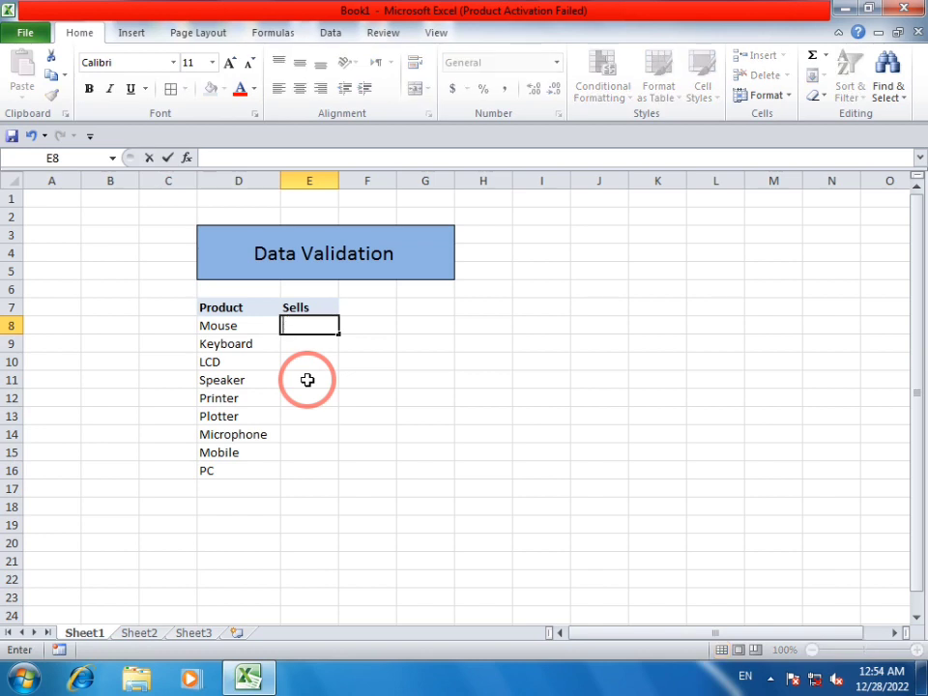
text(201)
key(BackSpace)
text(0)
key(Return)
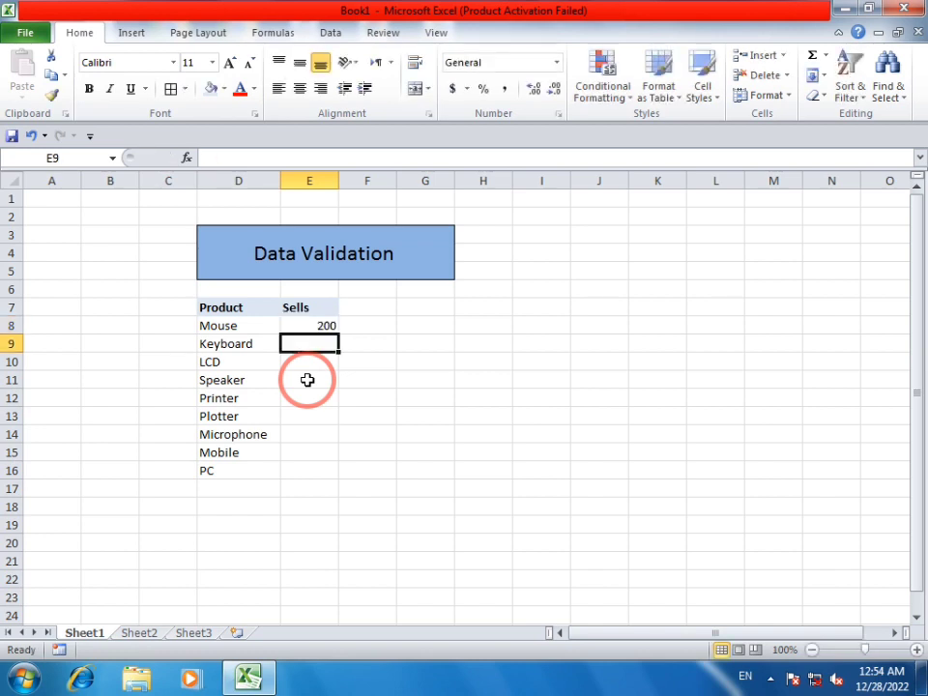
text(350)
key(Return)
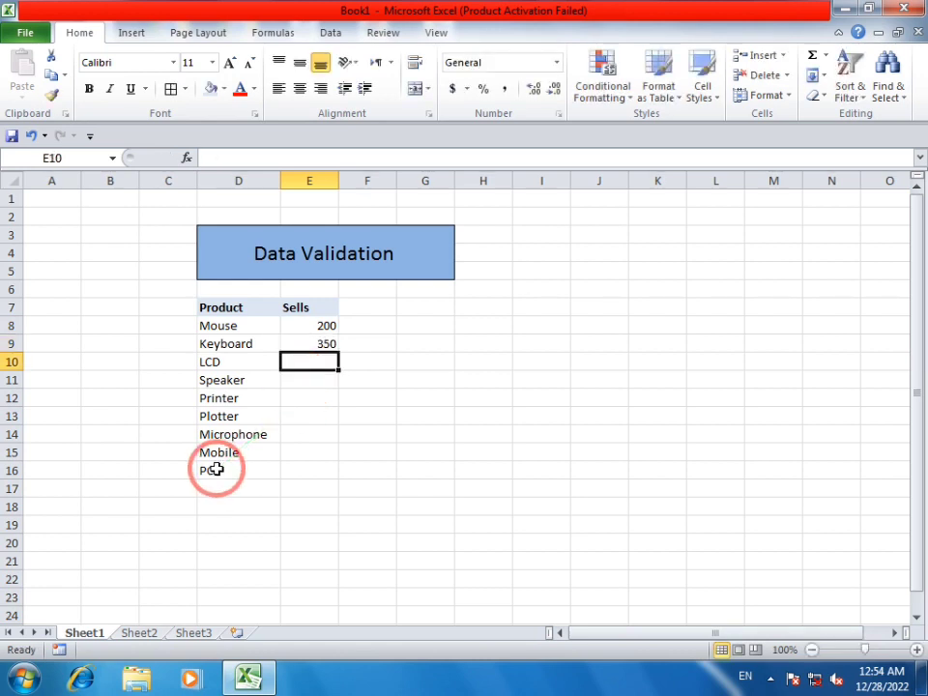
text(50)
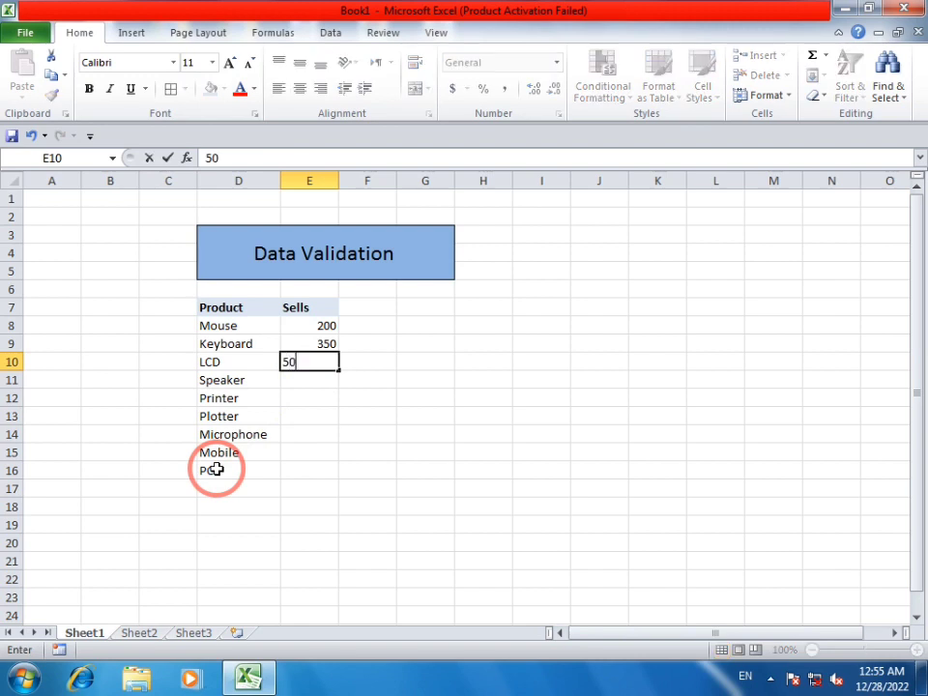
text(00)
key(Return)
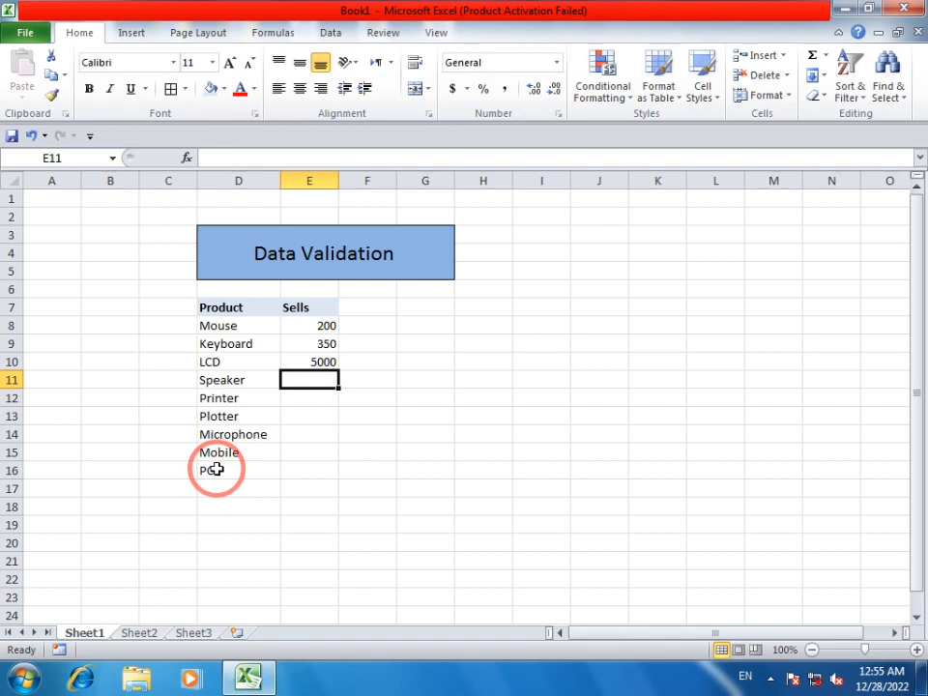
- Enter Sells of 1000, 15000 and 25000 for Speaker, Printer and Plotter
text(1000)
key(Return)
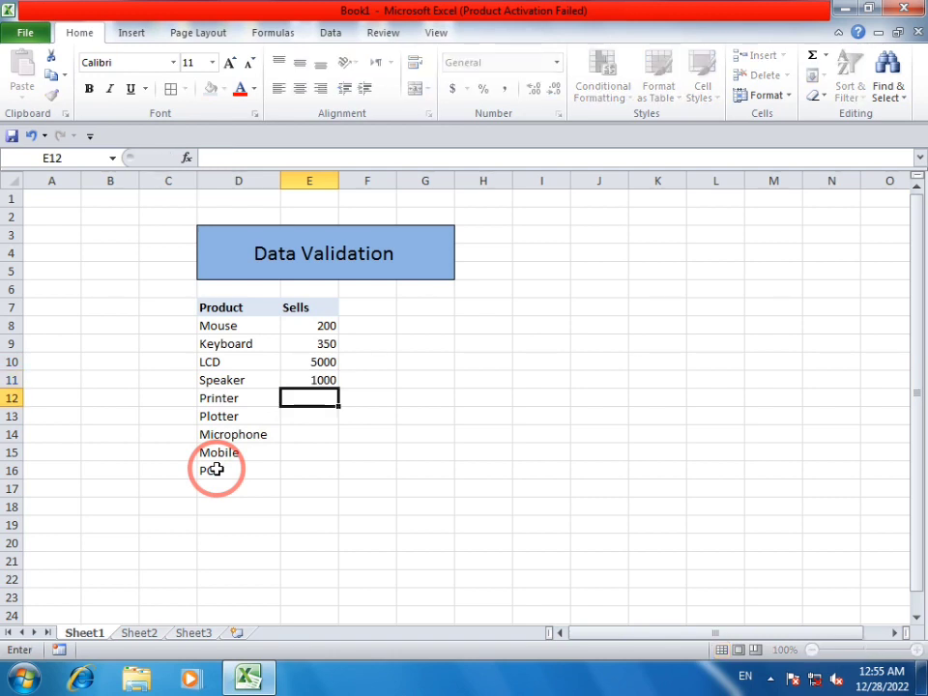
text(15)
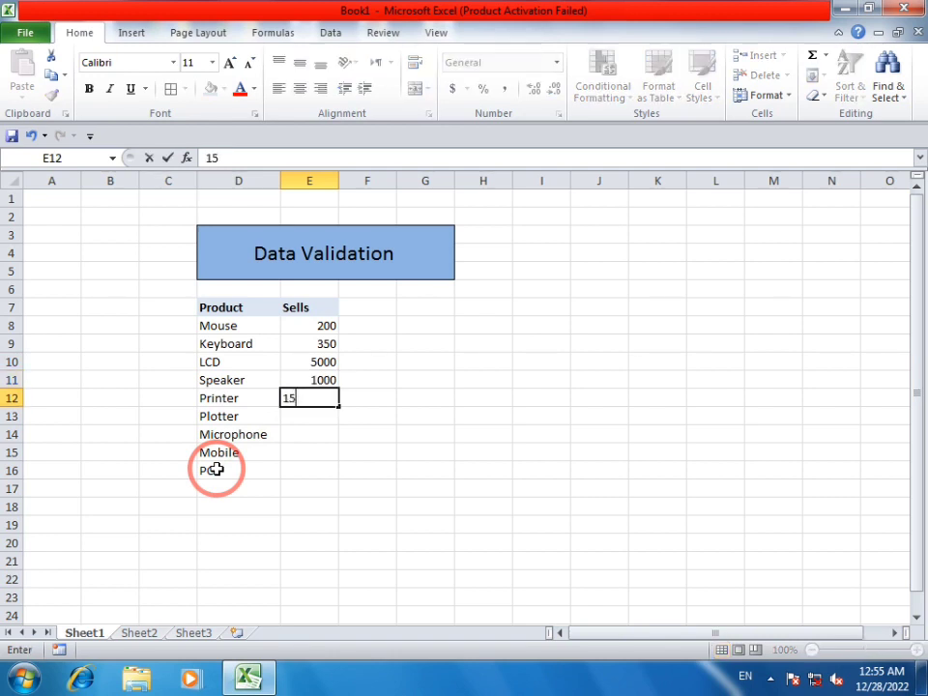
text(000)
key(Return)
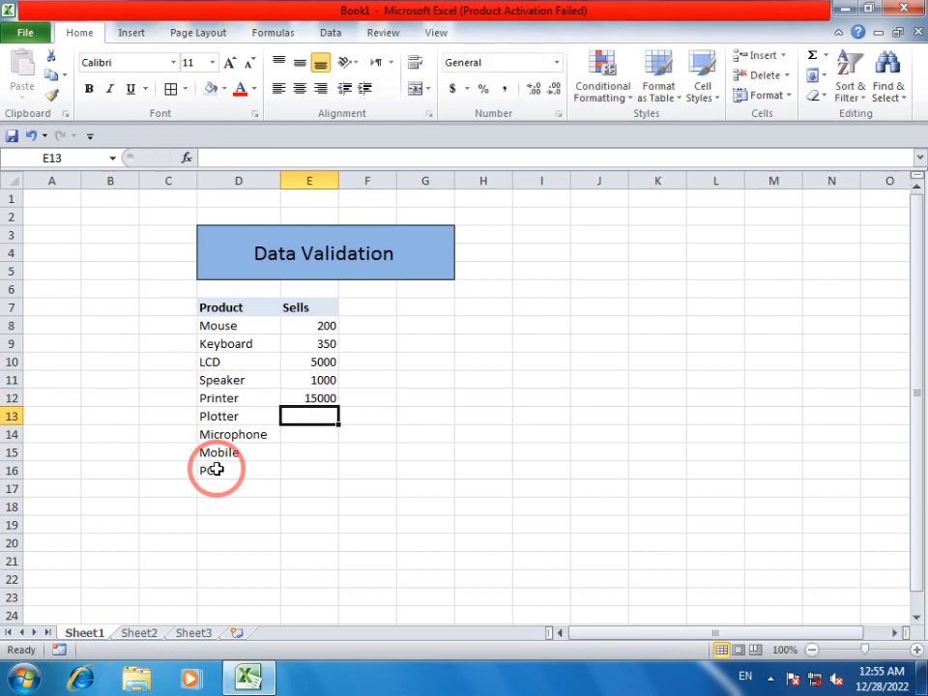
text(1)
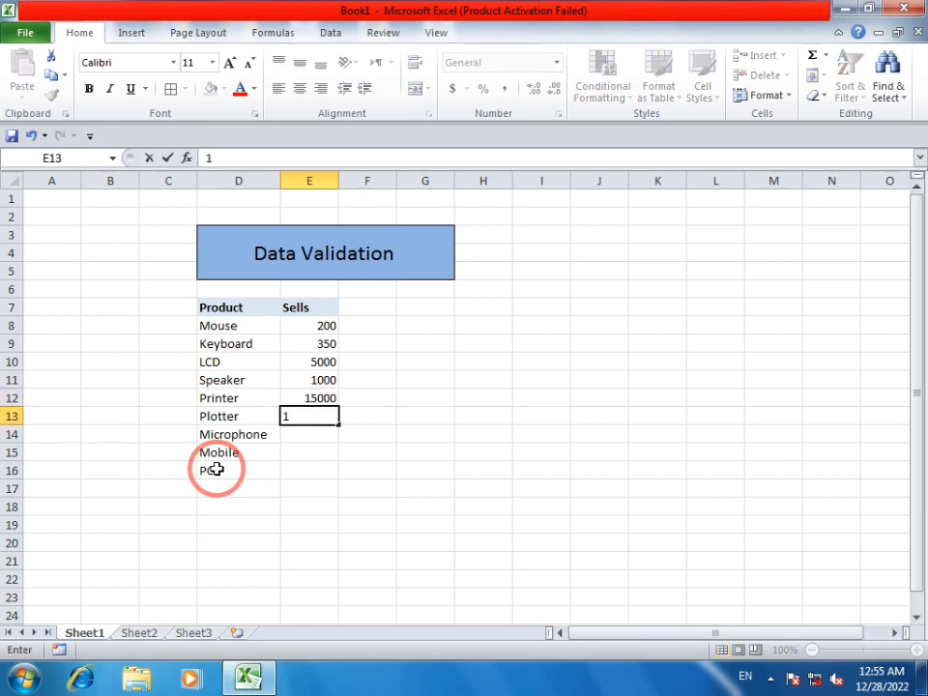
key(BackSpace)
text(2)
text(5000)
key(Return)
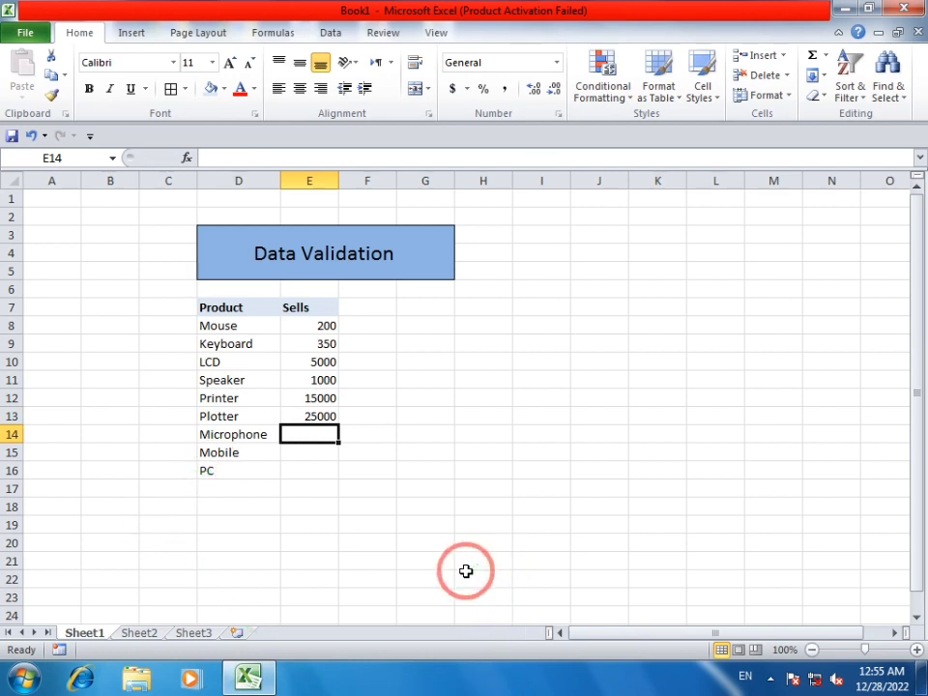
- Enter Sells of 450, 10000 and 6000 for Microphone, Mobile and PC
text(450)
key(Return)
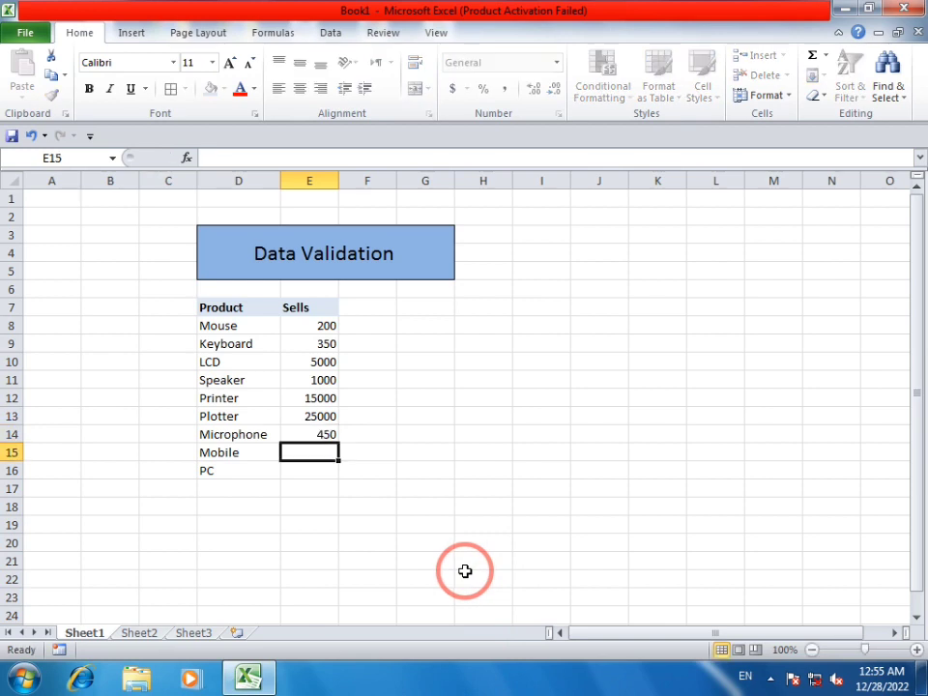
text(10)
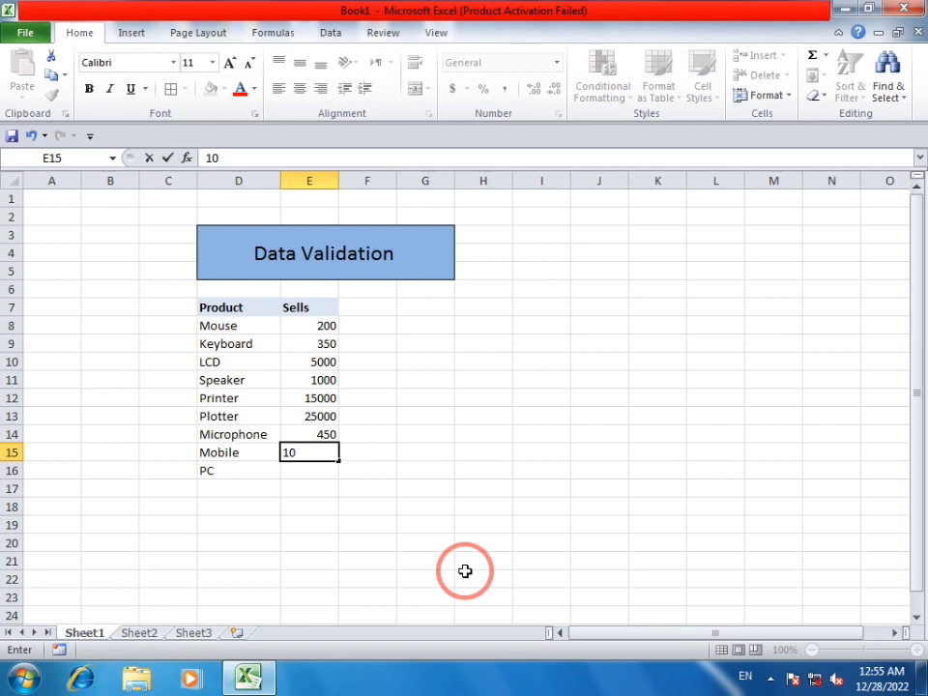
text(000)
key(Return)
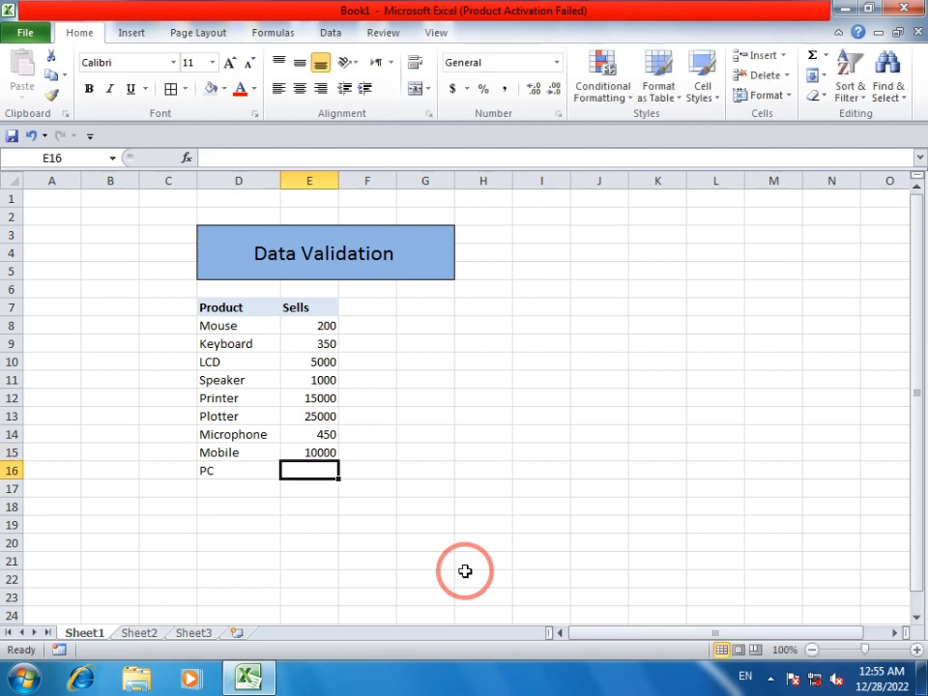
text(6000)
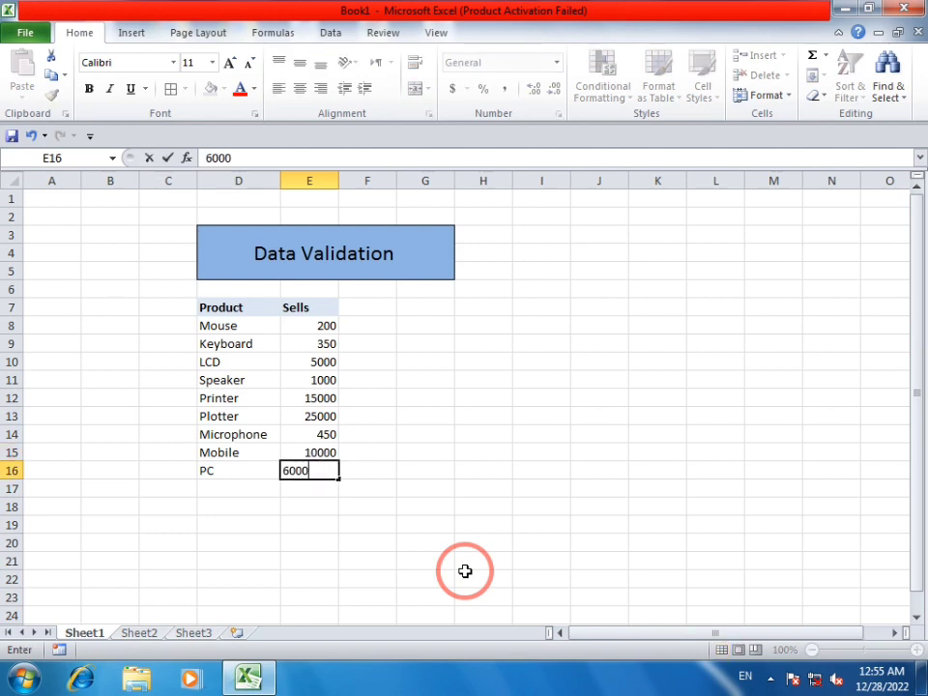
key(Return)
key(Up)
key(Up)
key(Up)
key(Up)
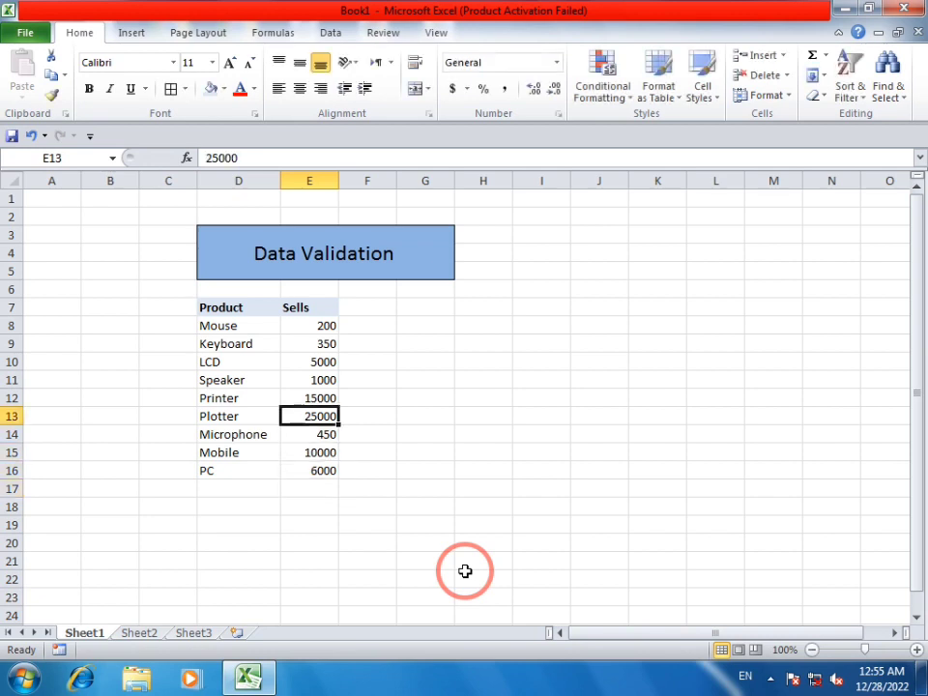
key(Up)
key(Up)
key(Up)
key(Up)
key(Down)
key(Left)
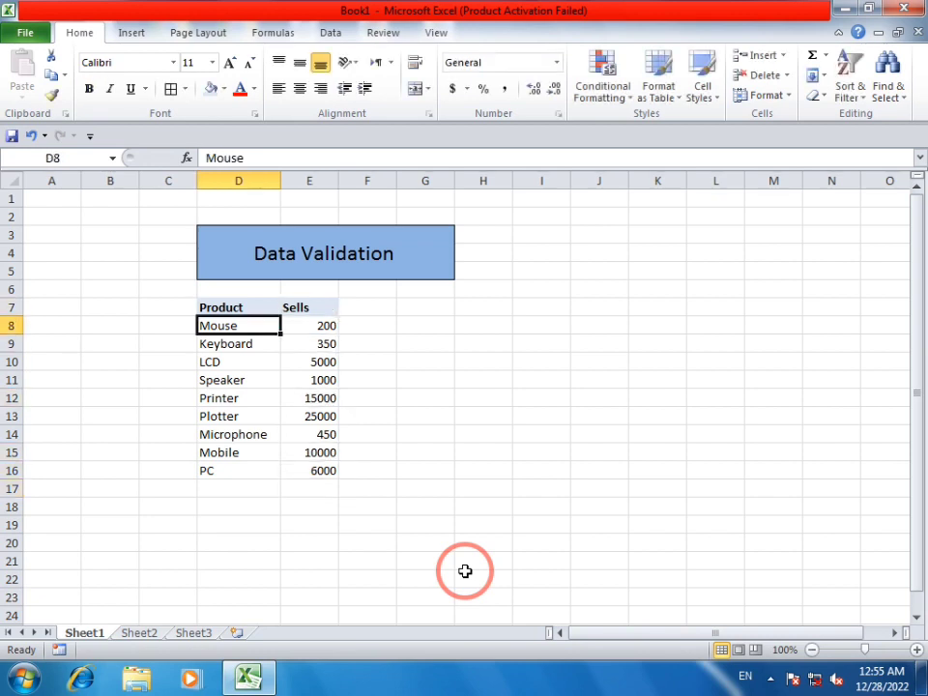
key(Up)
key(Down)
key(Down)
key(Down)
key(Down)
key(Down)
key(Down)
key(Down)
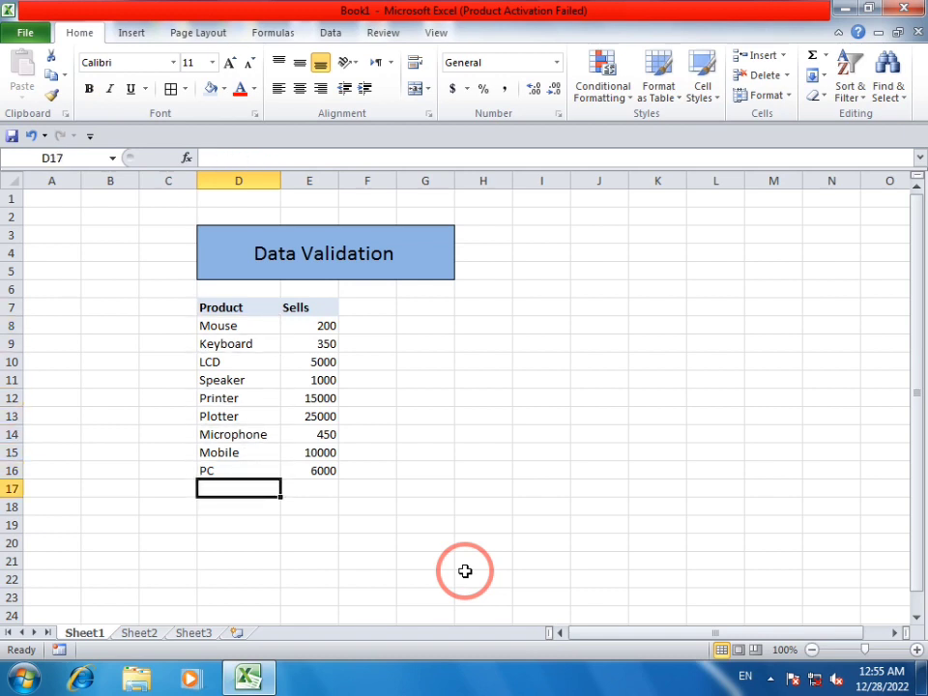
- Enter a bold Total label in D17
text(Total)
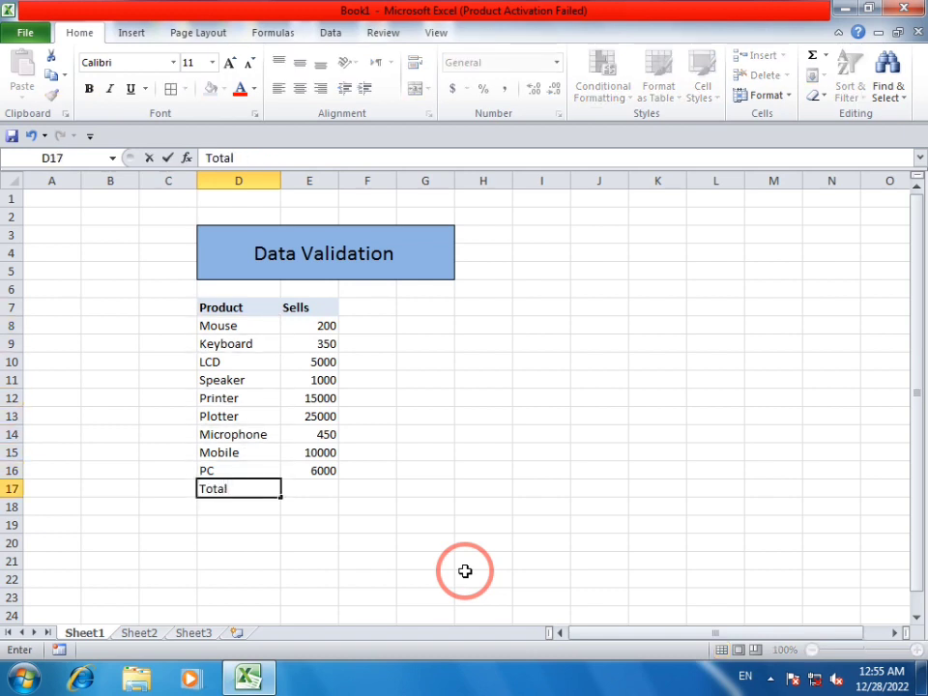
key(ctrl+Return)
key(ctrl+b)
- Enter =SUM(E8:E16) in E17 so it shows 63000
key(Right)
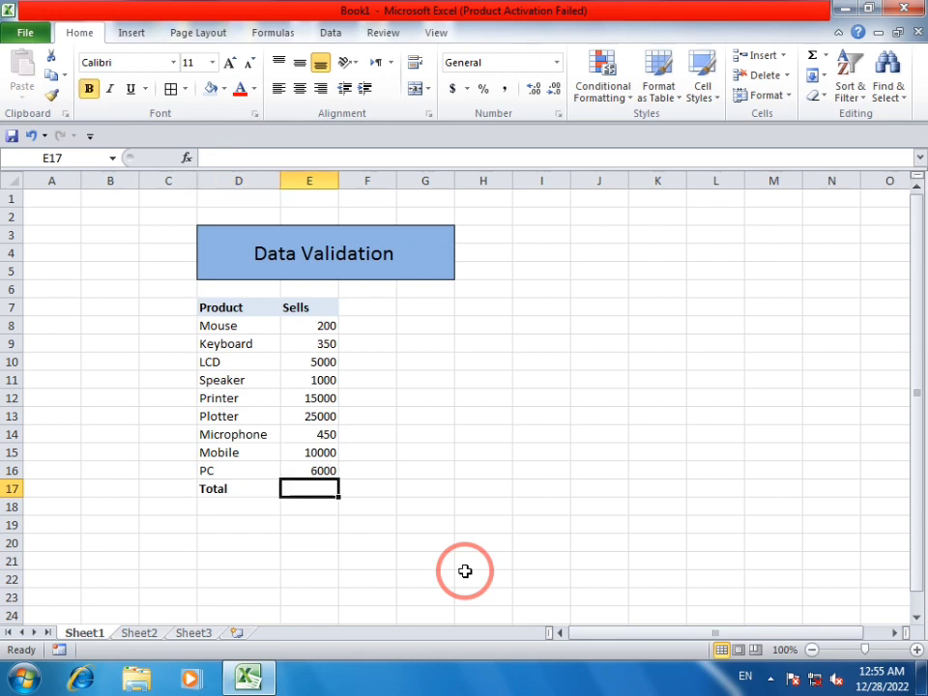
text(=su)
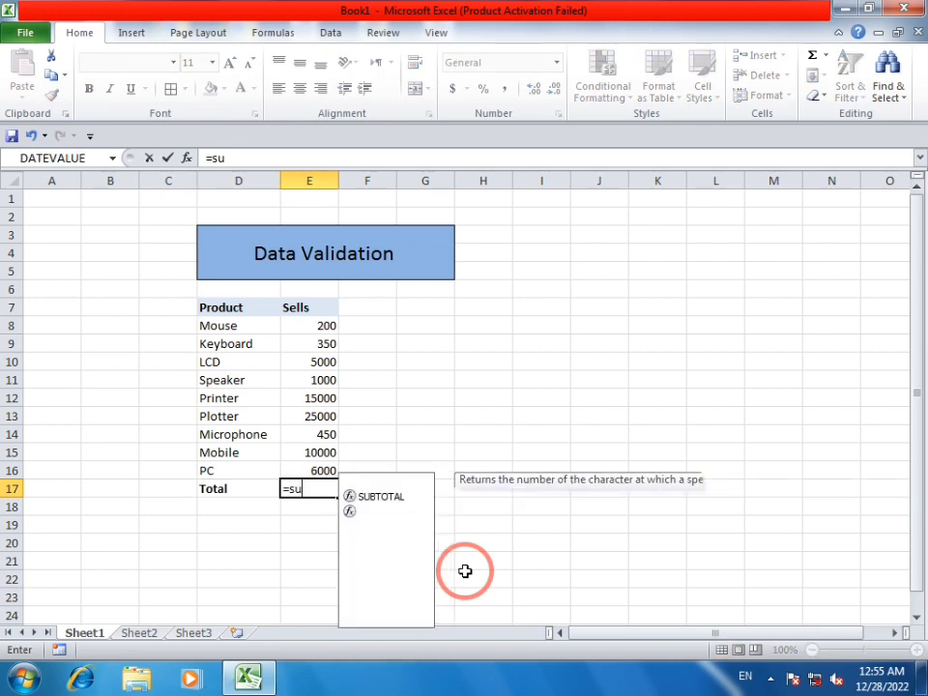
text(m()
key(Up)
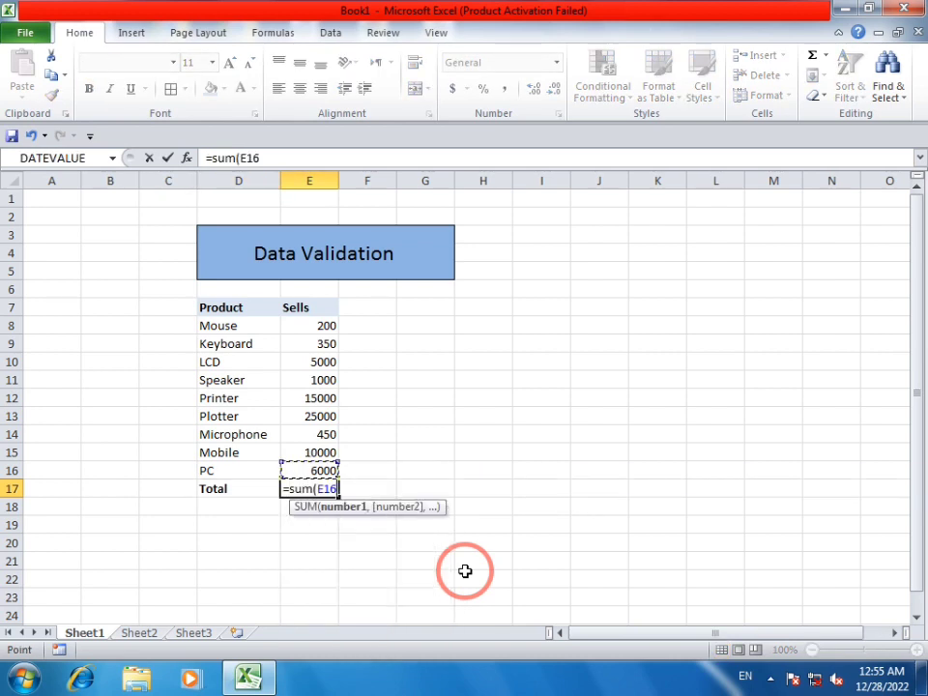
key(shift+Up)
key(shift+Up)
key(shift+Up)
key(shift+Up)
key(shift+Up)
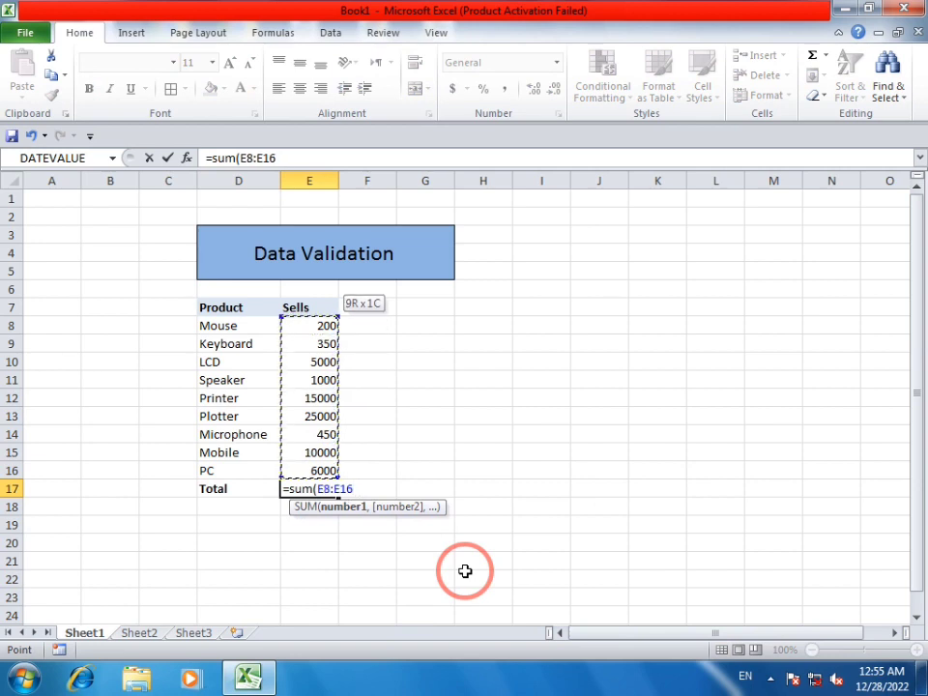
text())
key(Return)
key(Up)
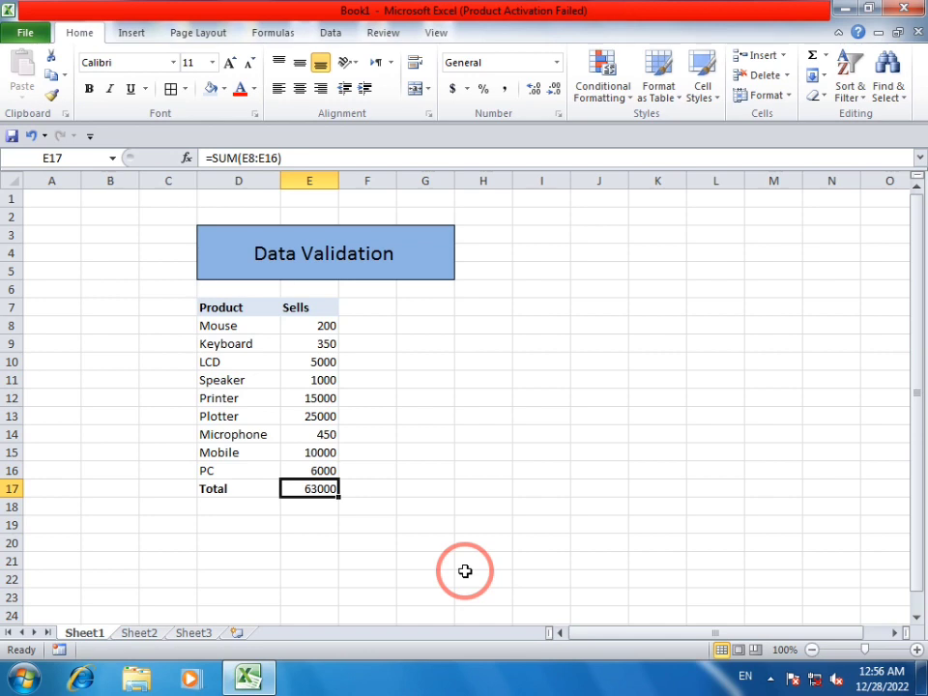
key(Up)
key(Down)
key(Right)
key(Right)
- Open Data Validation for cell H8 and set Allow to List
key(Left)
key(Up)
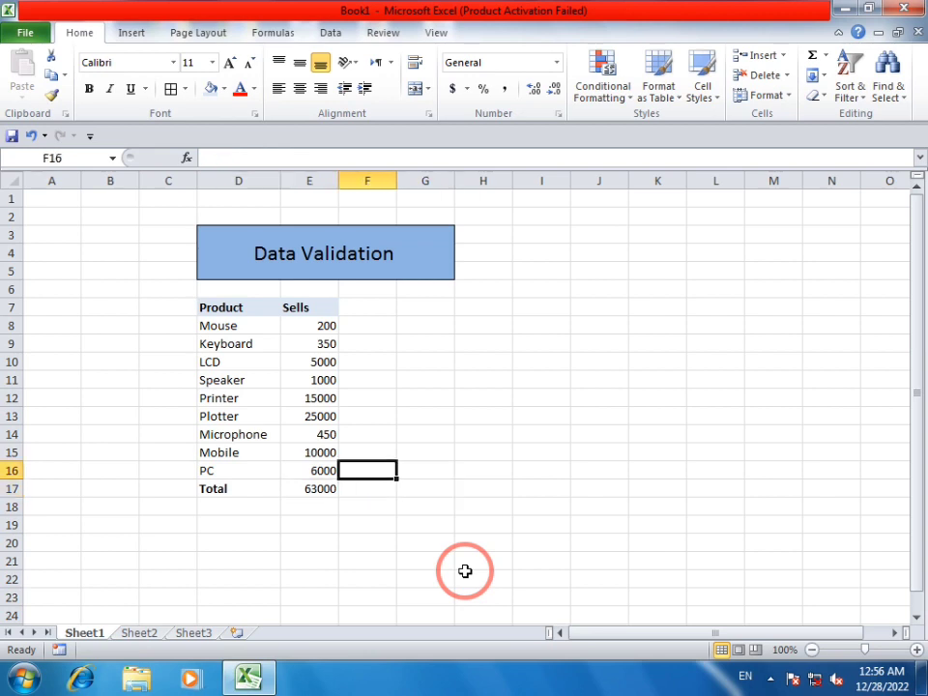
key(Up)
key(Up)
key(Up)
key(Up)
key(Up)
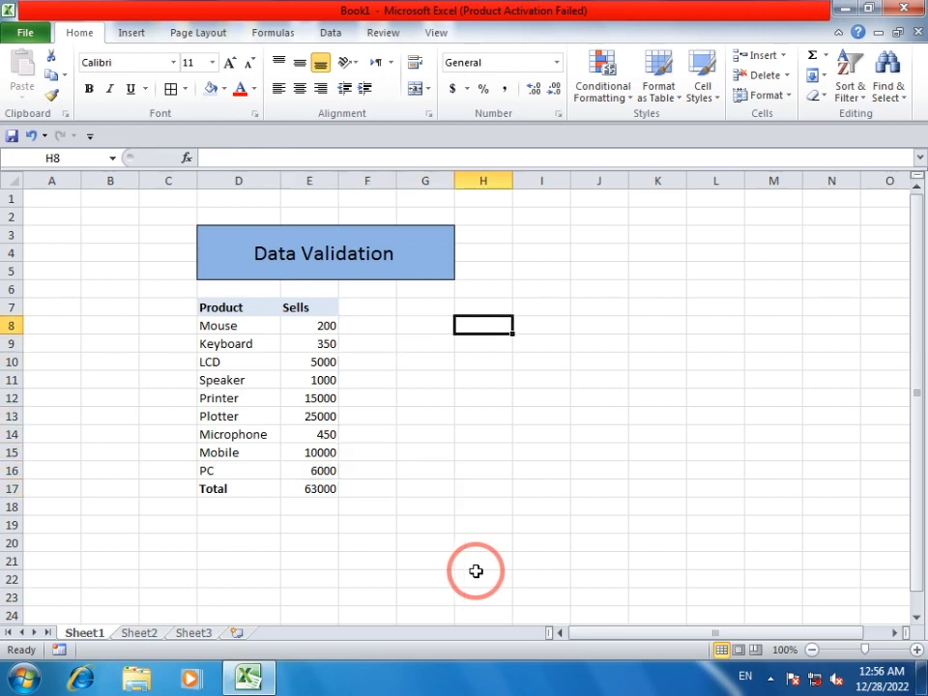
click(333, 35)
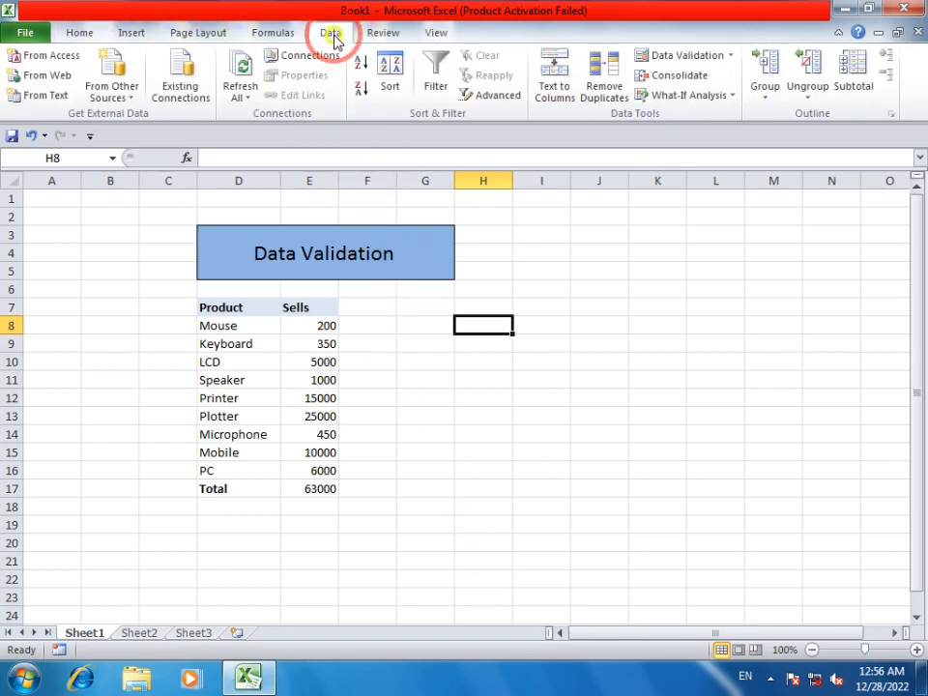
click(721, 58)
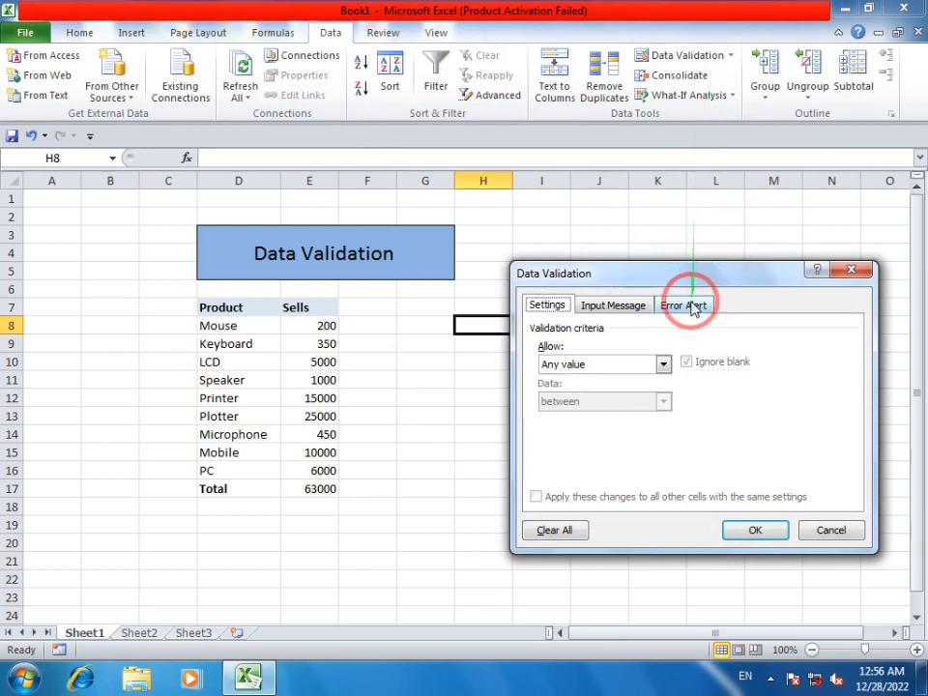
drag(634, 274, 762, 262)
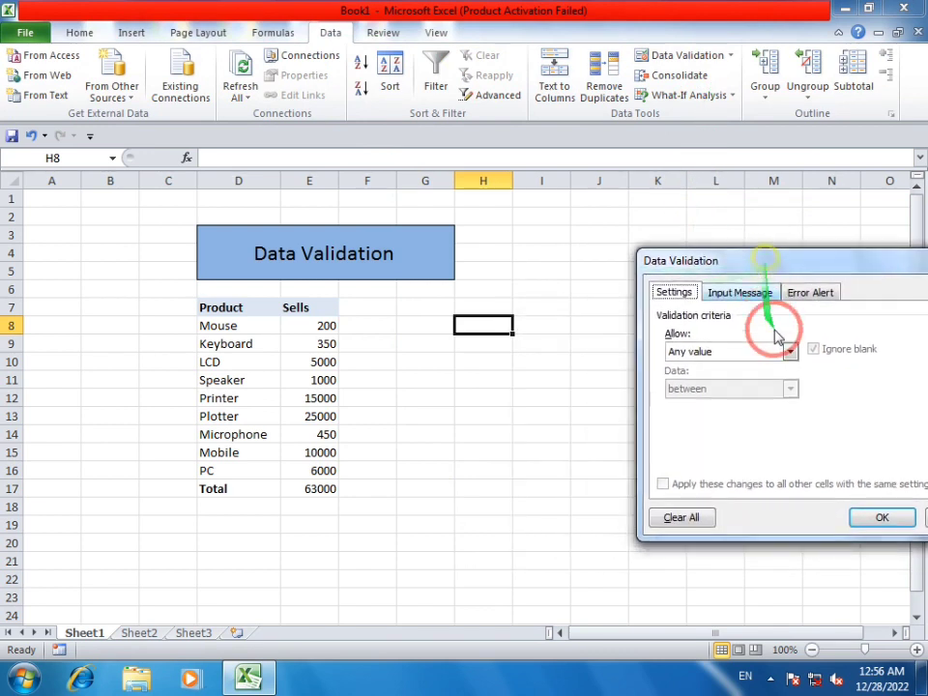
click(788, 352)
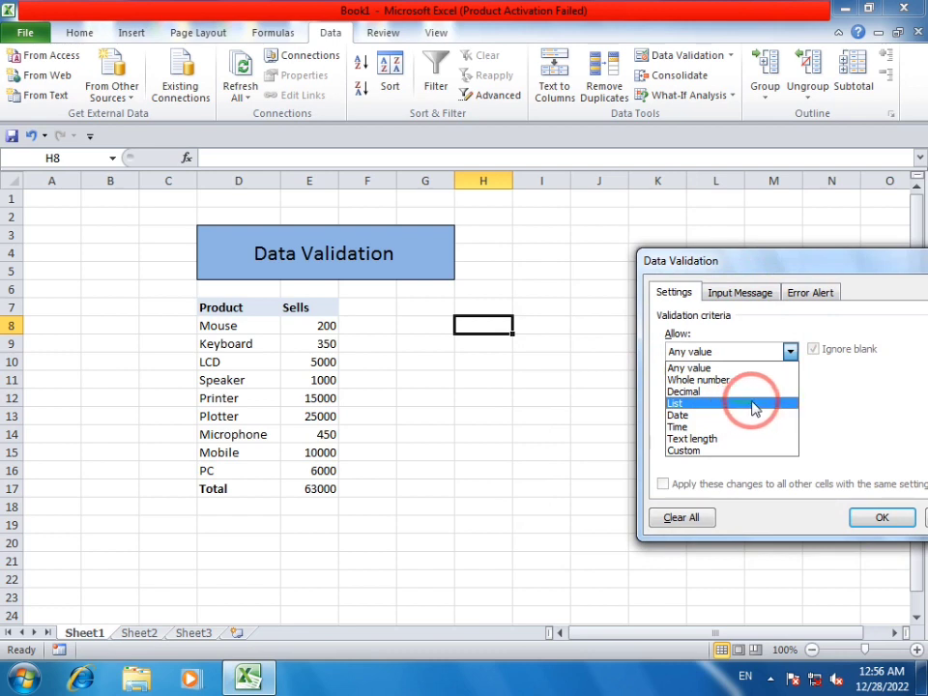
click(741, 404)
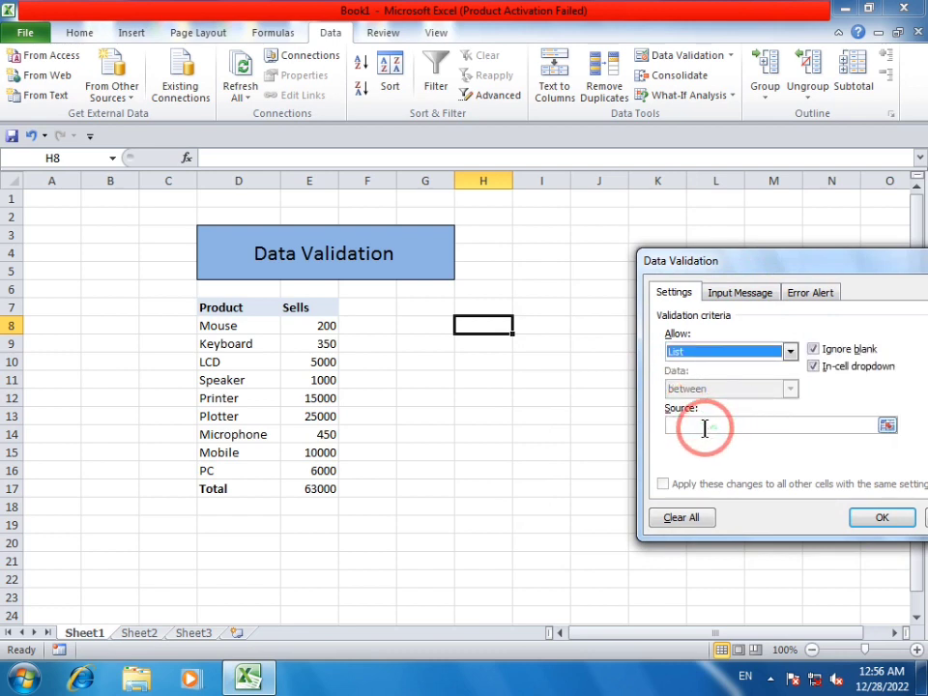
- Set the list source to the Product cells =$D$7:$D$16 and confirm
click(703, 430)
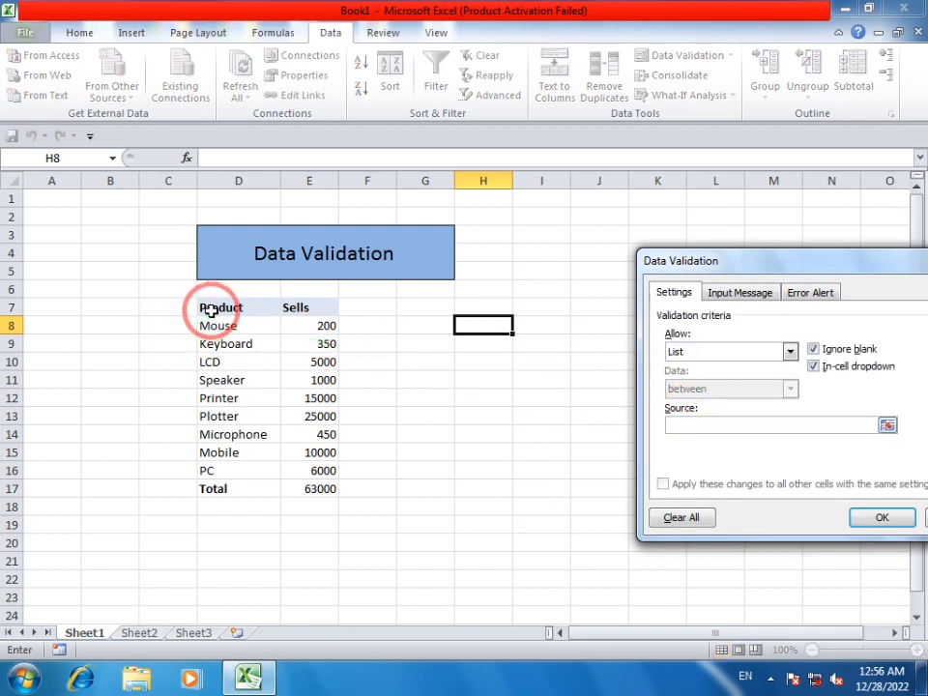
drag(202, 305, 229, 469)
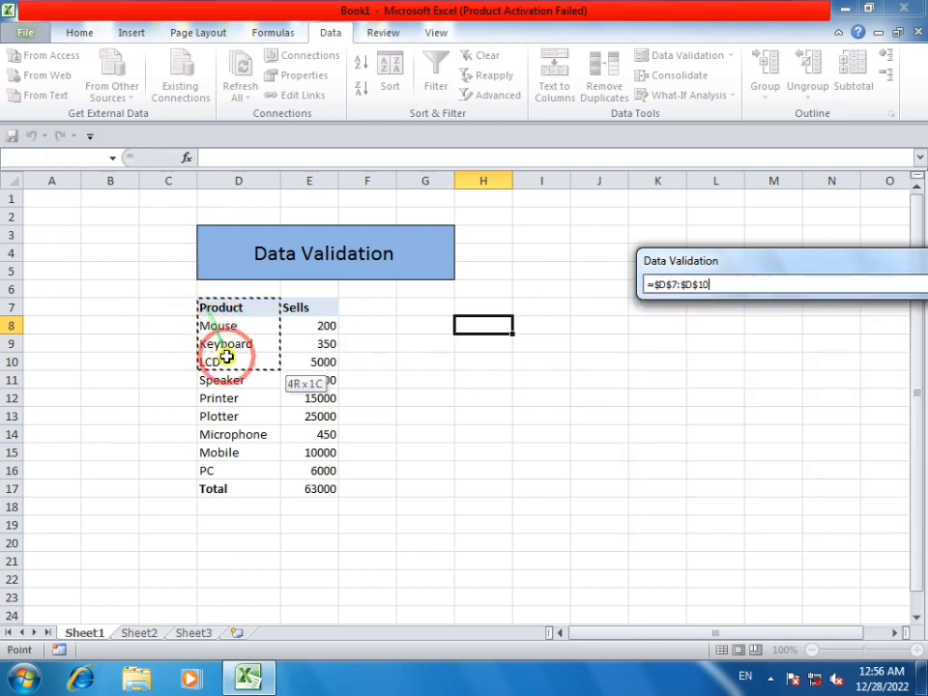
click(229, 470)
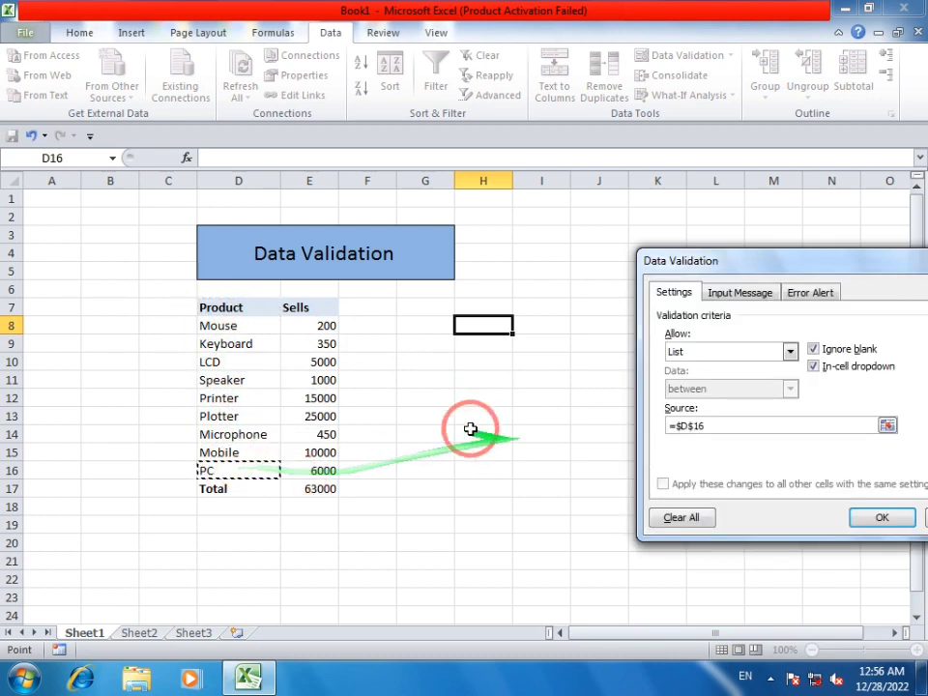
drag(211, 307, 239, 469)
text(+)
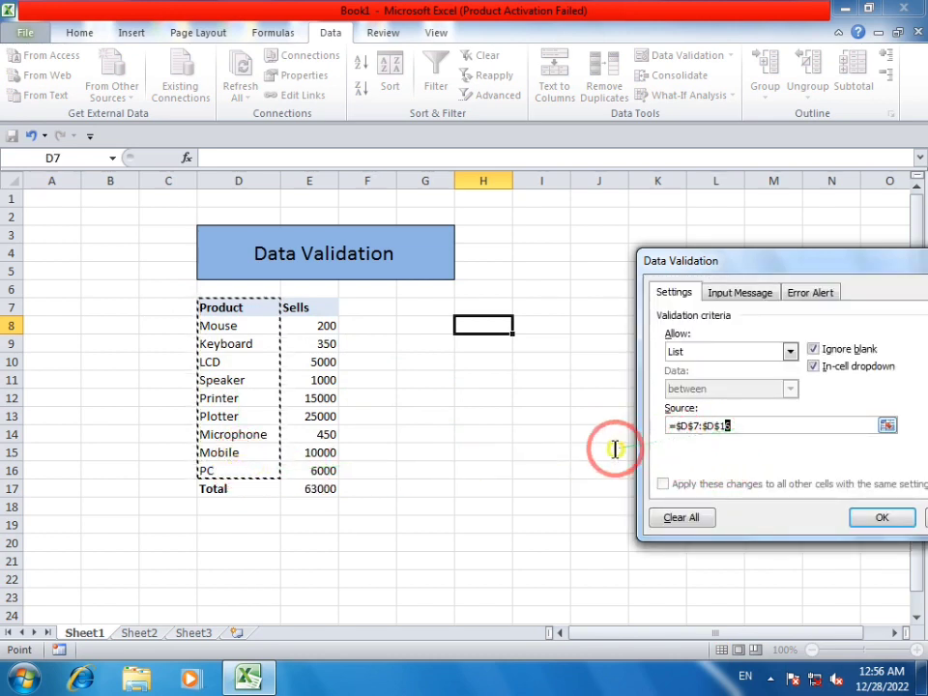
click(611, 450)
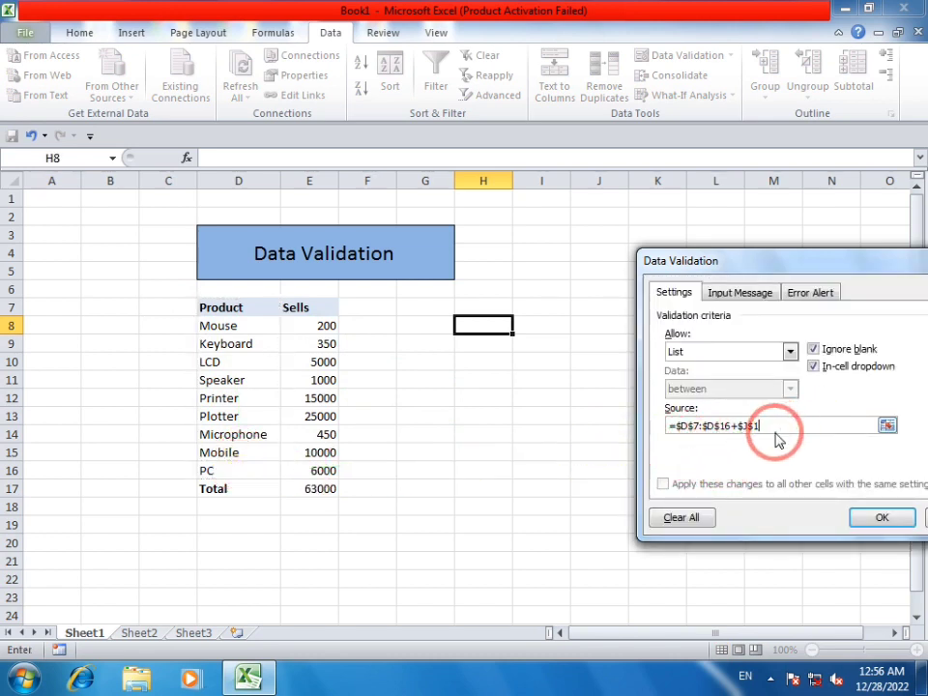
key(BackSpace)
key(BackSpace)
key(BackSpace)
key(BackSpace)
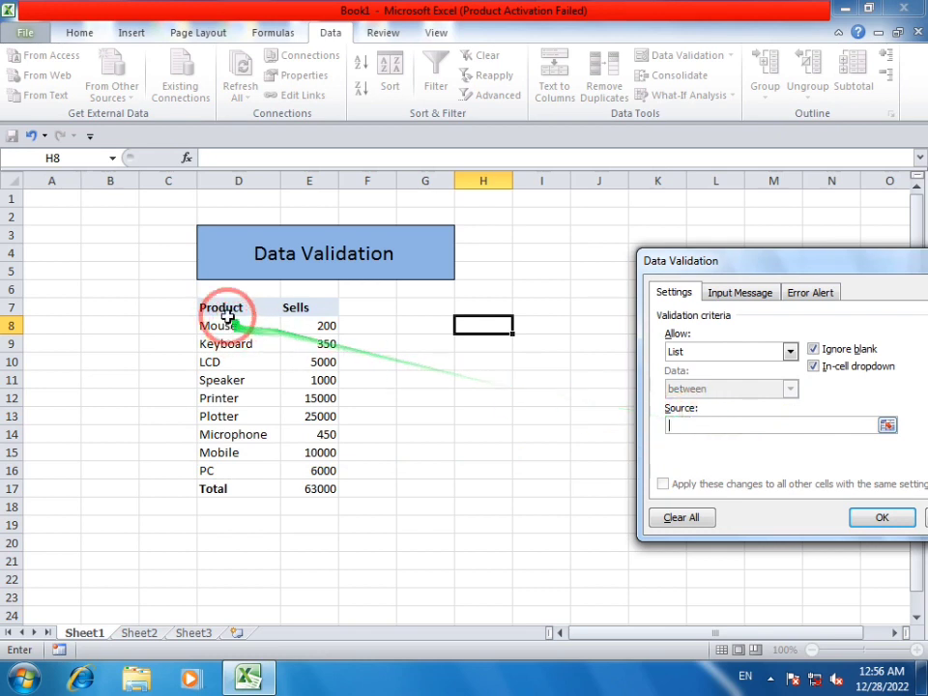
drag(224, 307, 242, 467)
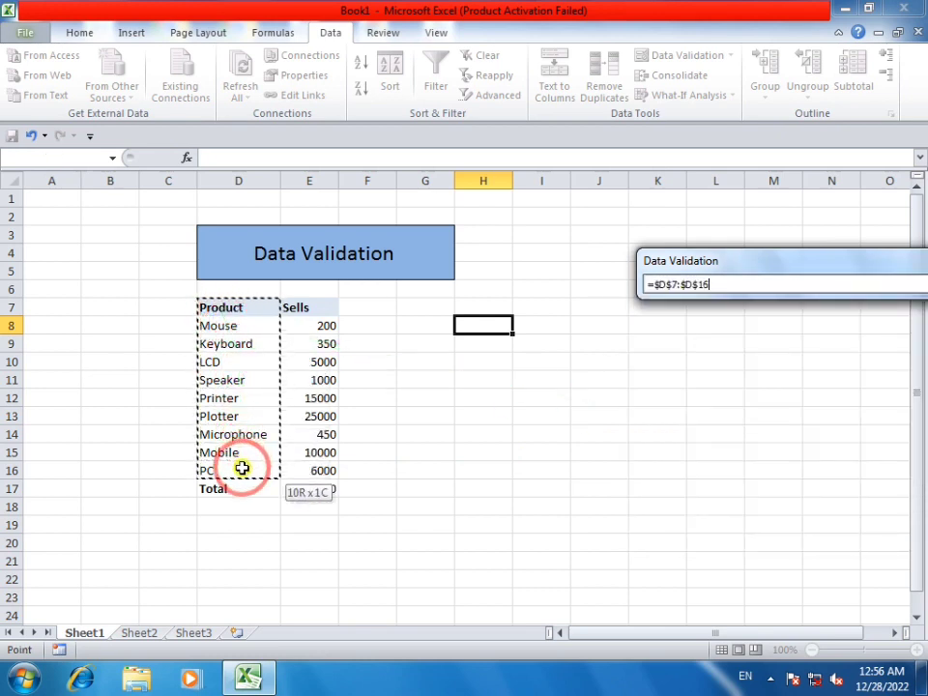
click(867, 512)
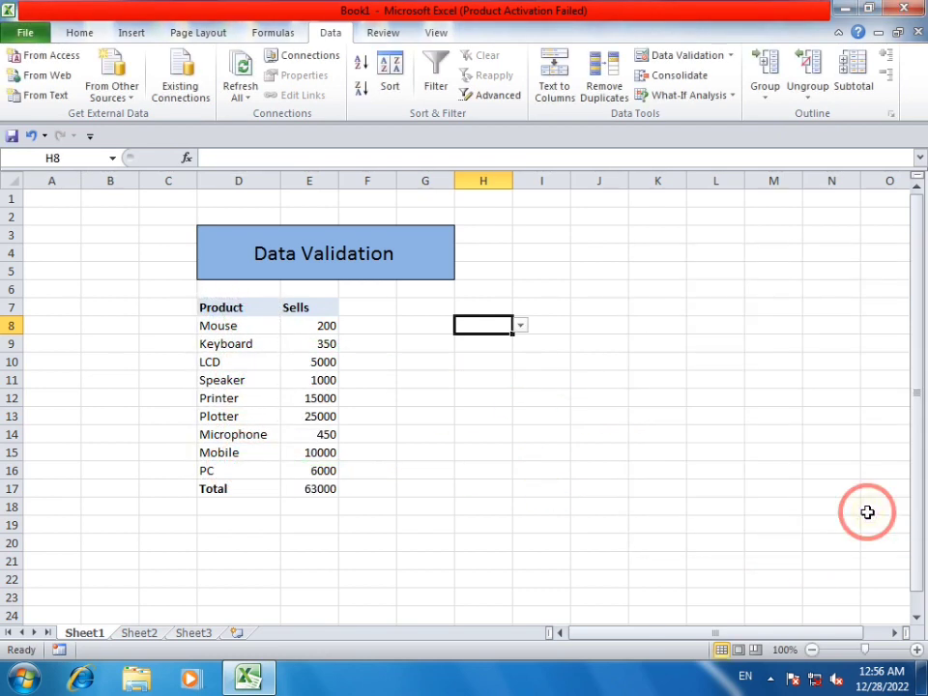
- Give H8 size 16 text and a Dark Blue, Text 2, Lighter 80% fill
click(82, 33)
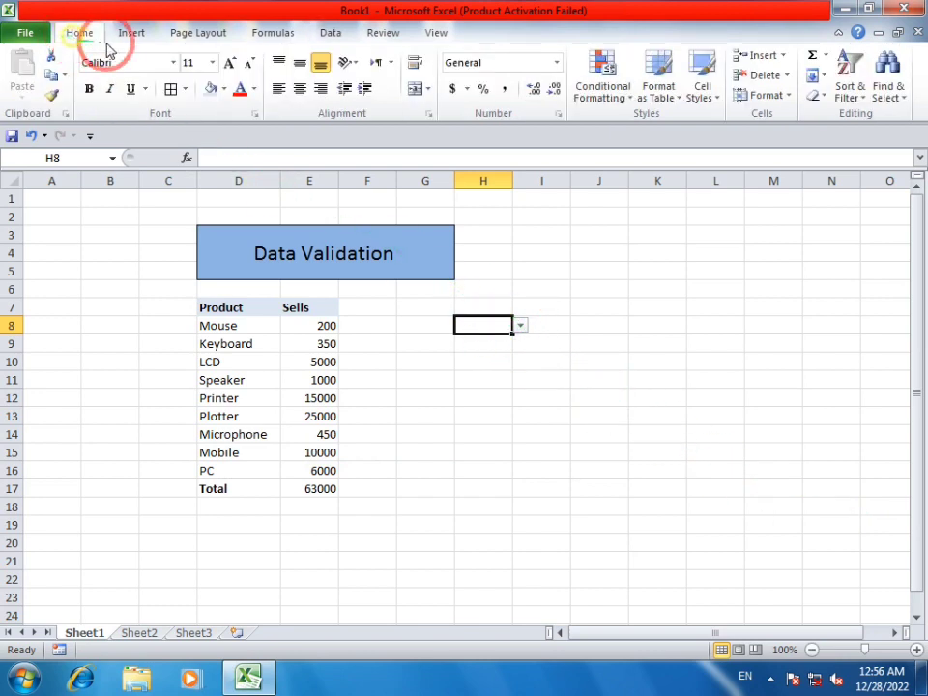
click(232, 64)
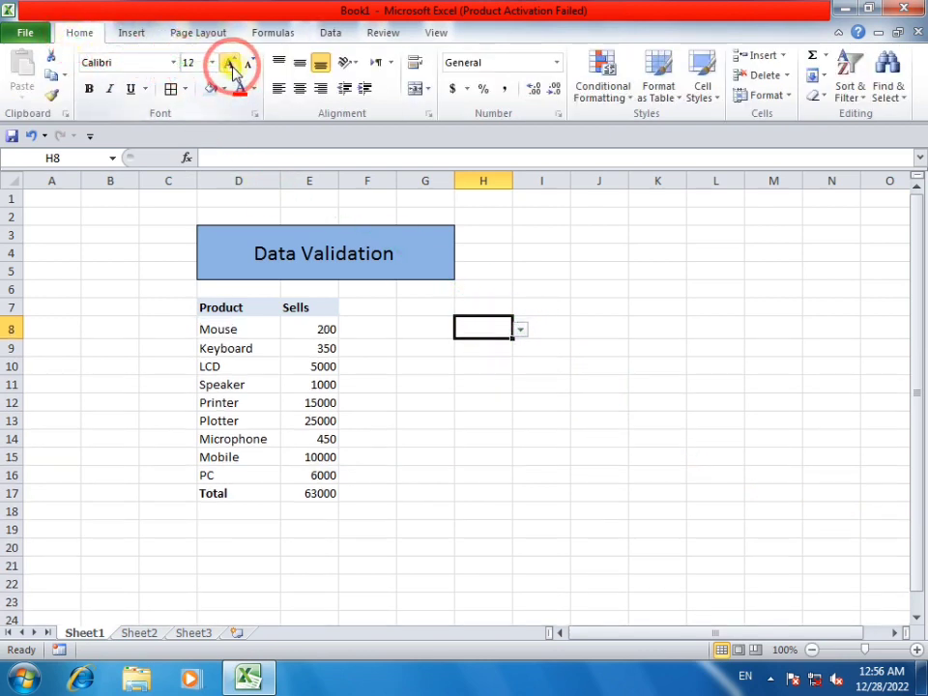
click(232, 64)
click(232, 64)
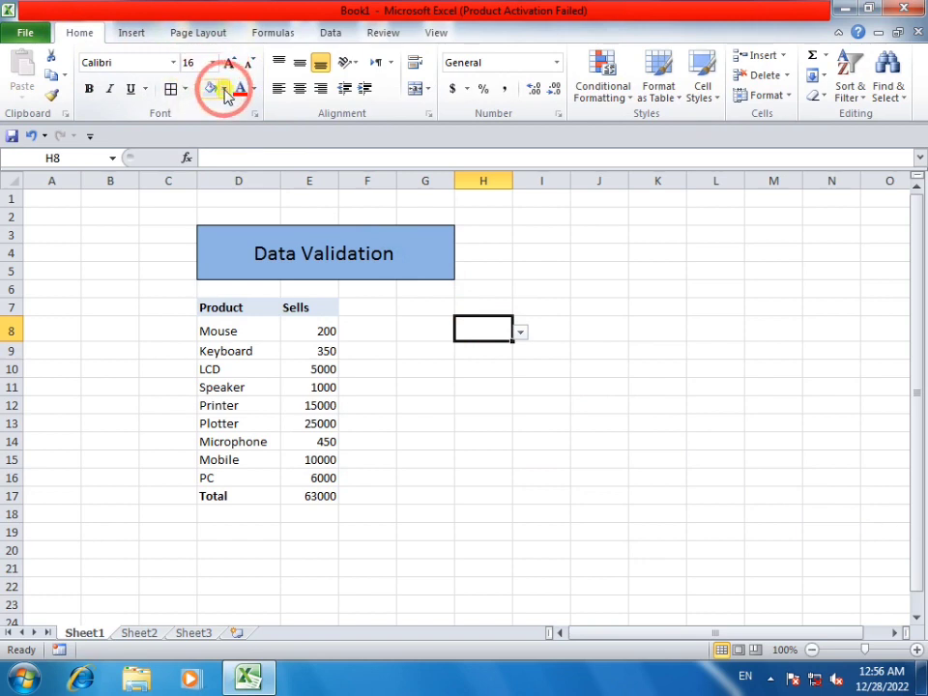
click(224, 89)
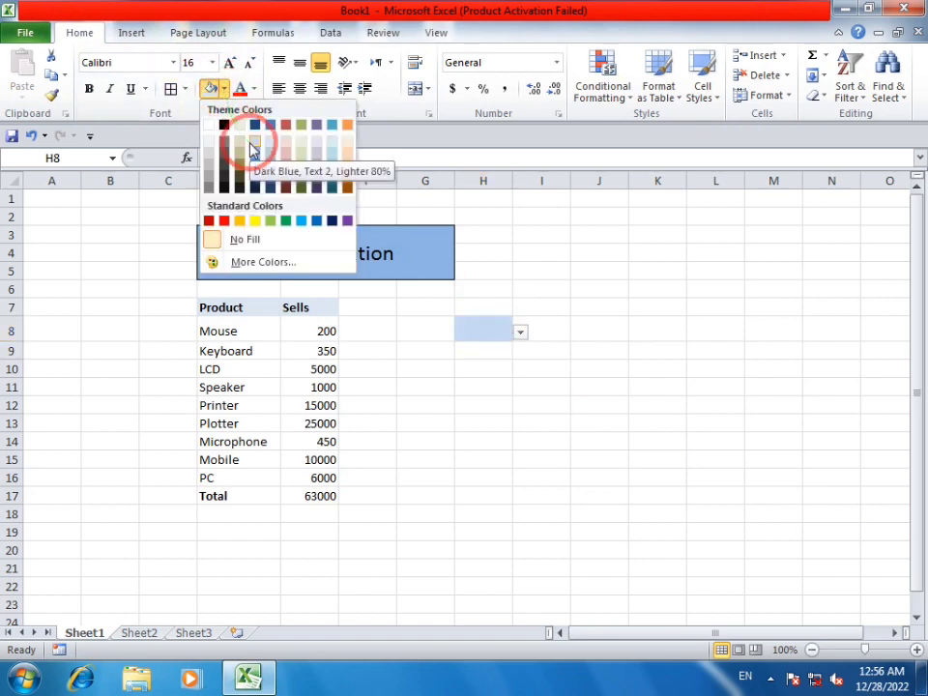
click(253, 147)
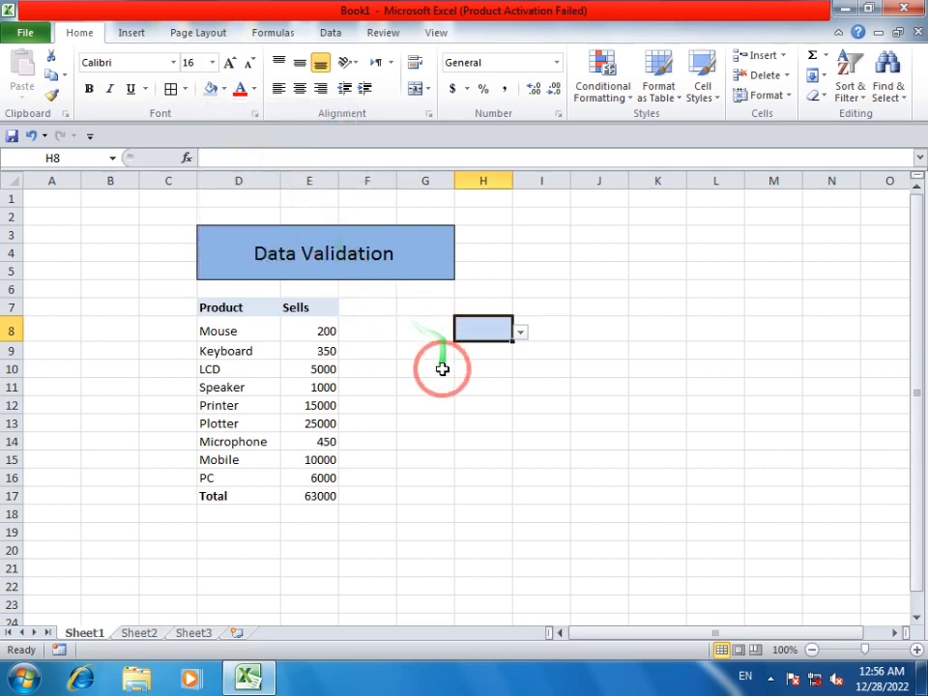
click(519, 333)
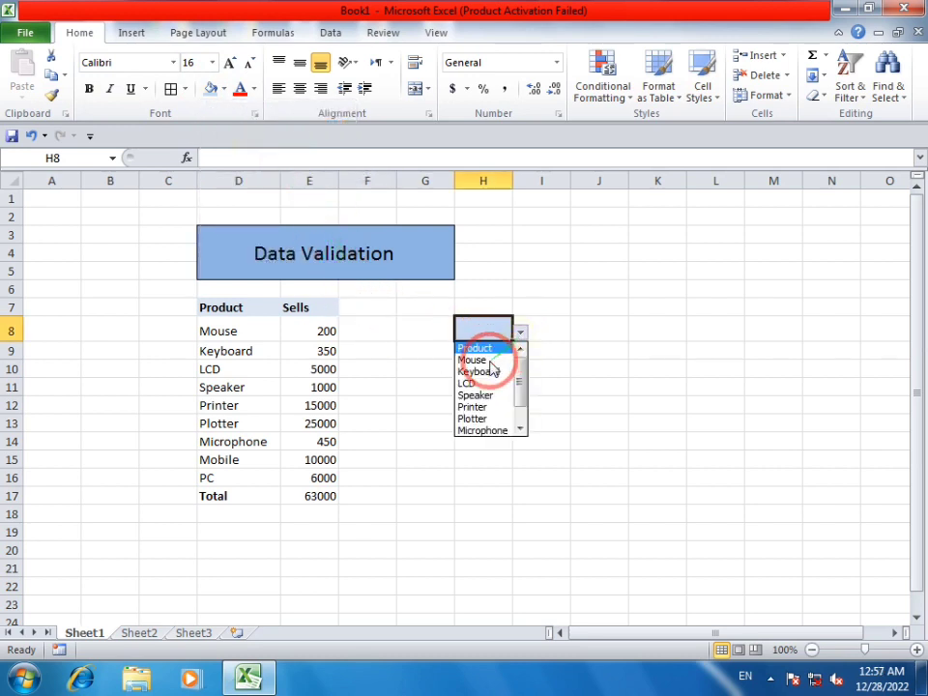
- Choose Microphone from H8's dropdown and auto-fit column H to show it
click(489, 351)
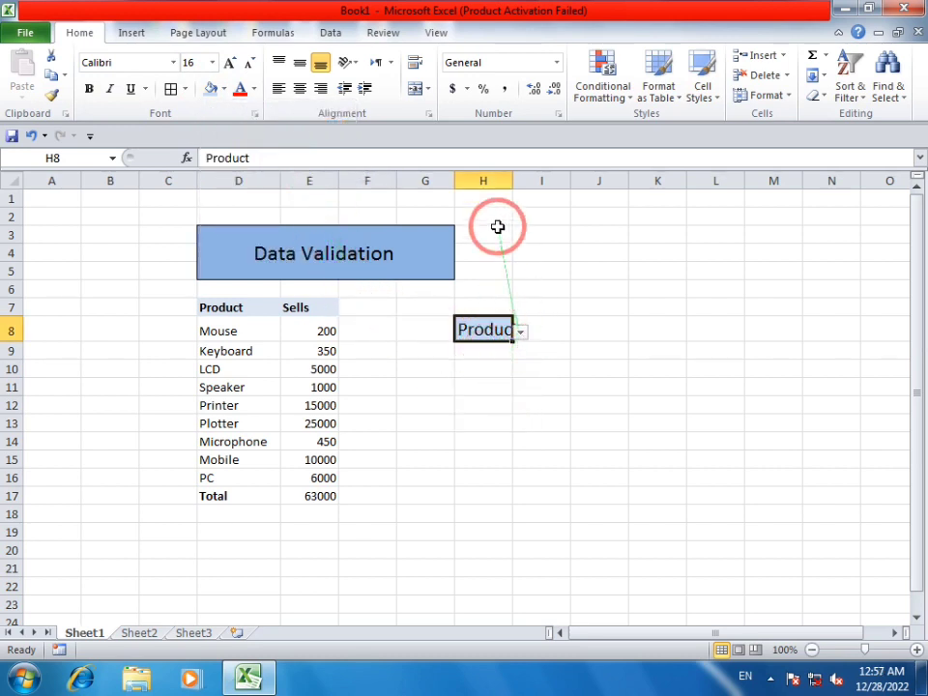
double_click(511, 181)
drag(523, 181, 531, 181)
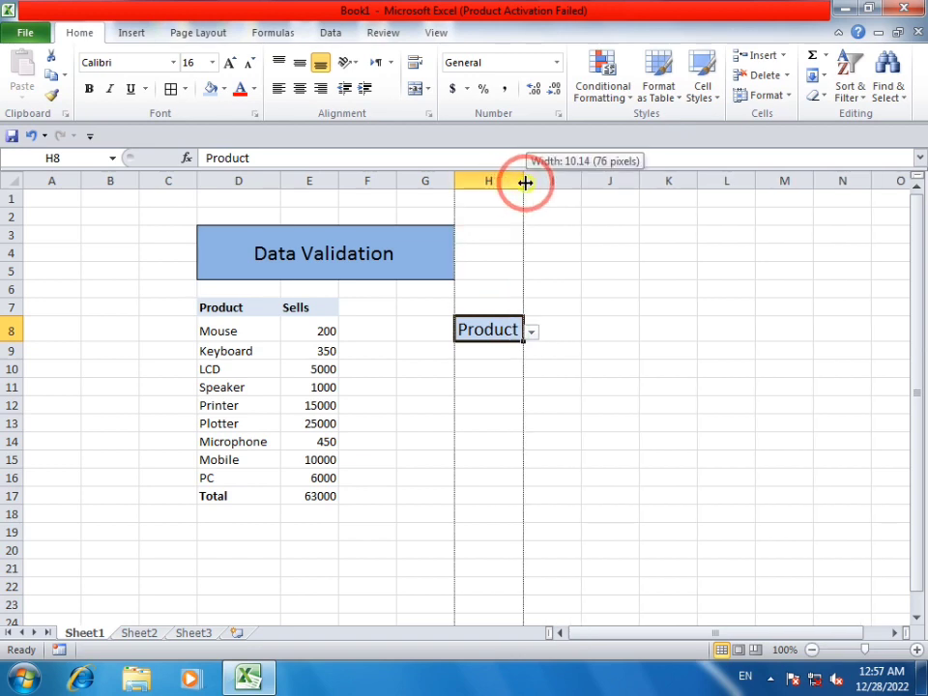
click(546, 181)
click(499, 338)
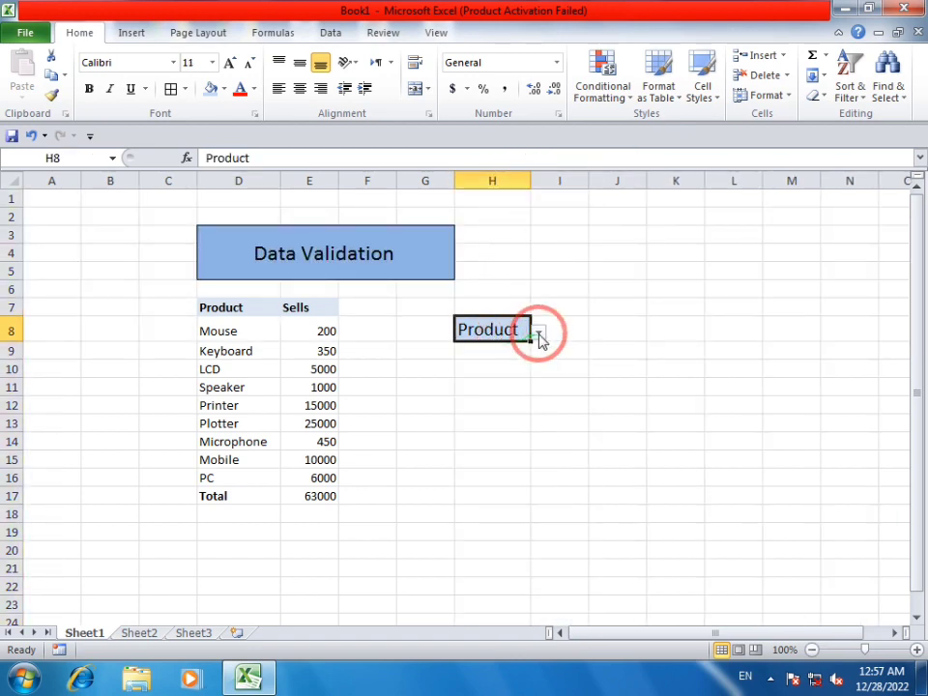
click(540, 333)
click(504, 430)
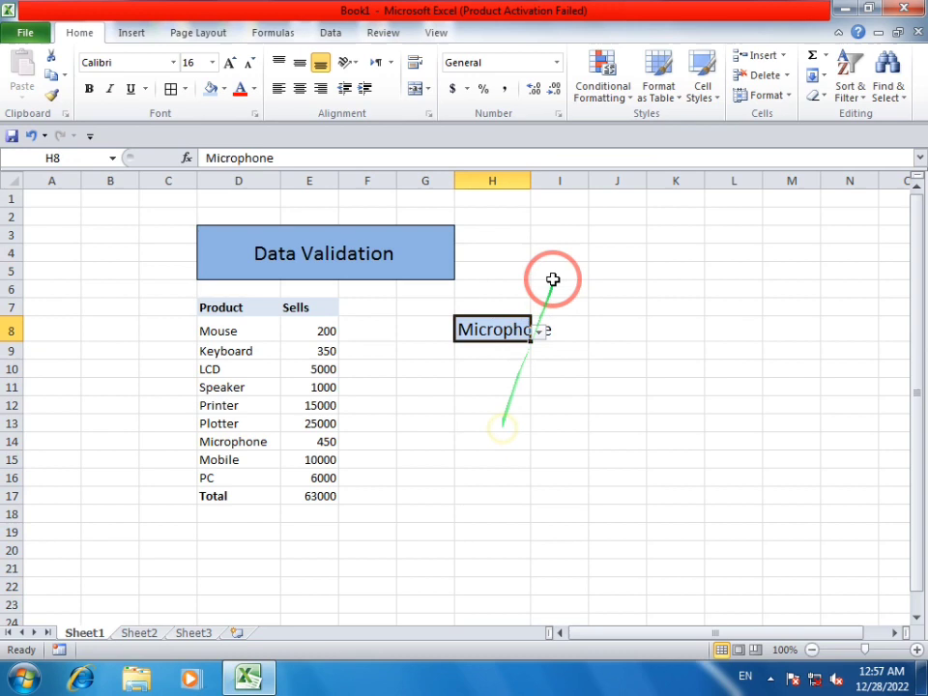
double_click(530, 181)
click(535, 351)
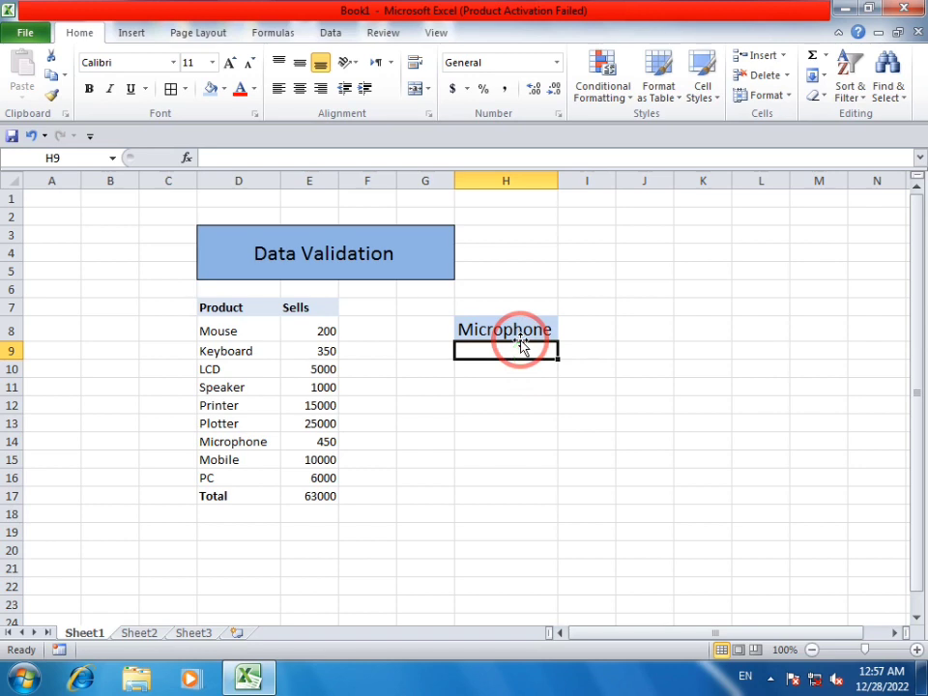
- Enter =SUMIF(D7:E16,H8,E8:E16) in H9, returning 10000
text(=)
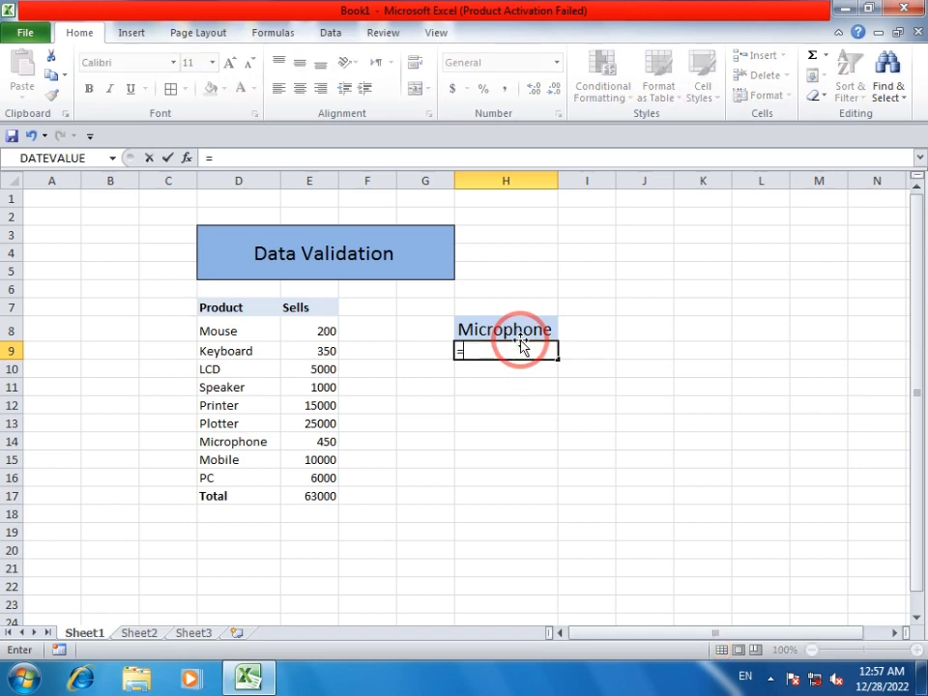
text(sumif)
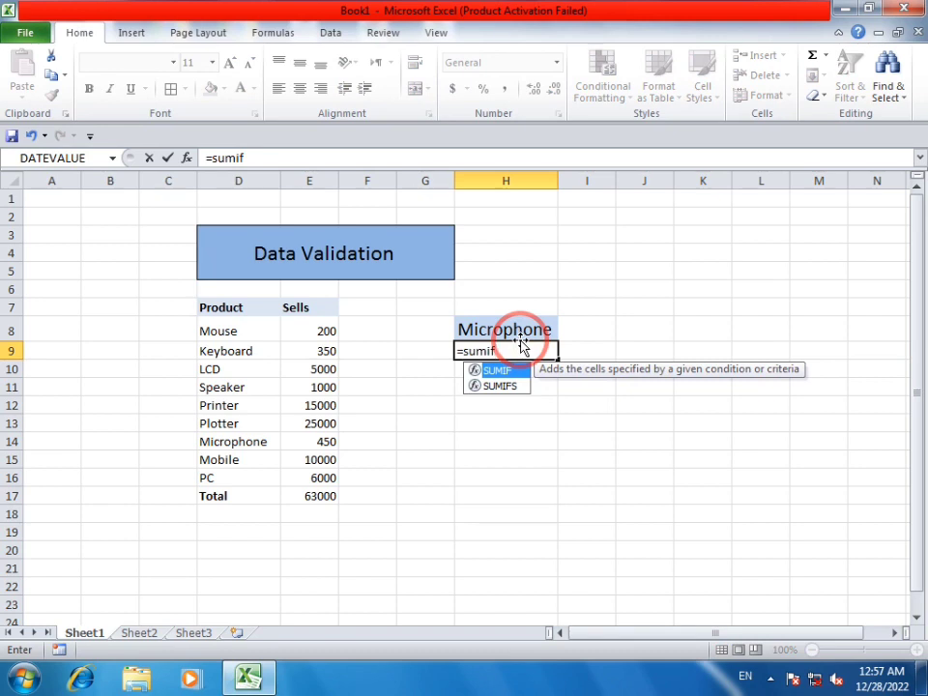
text(()
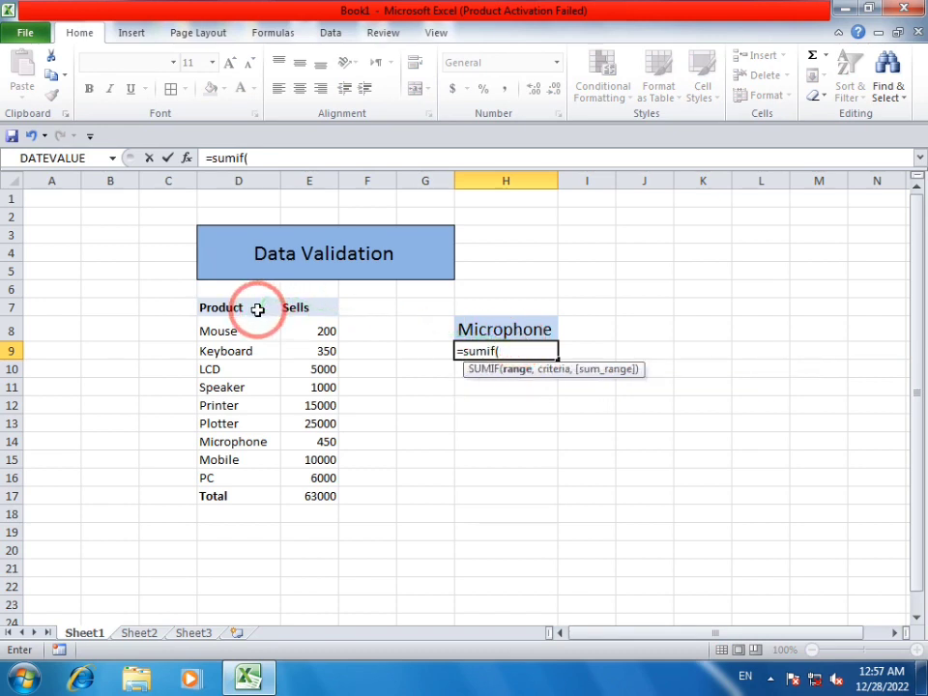
drag(204, 307, 323, 470)
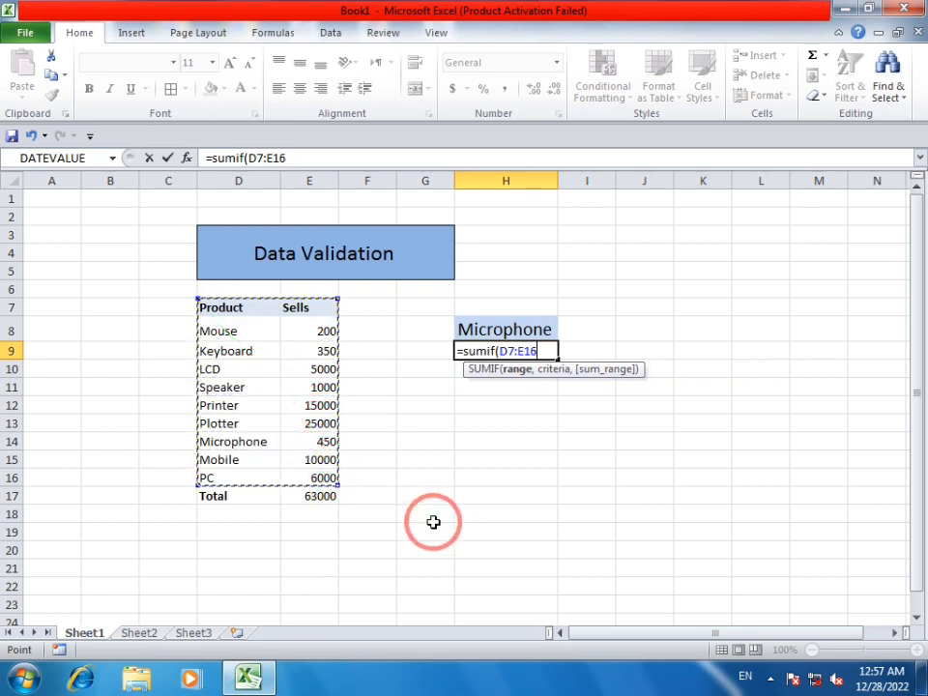
text(,)
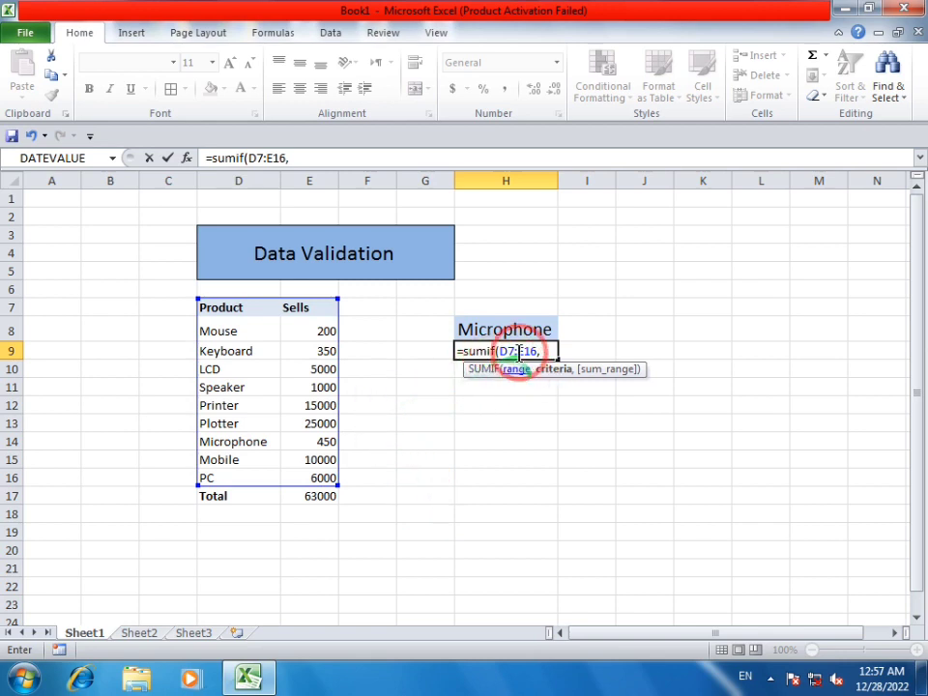
click(517, 331)
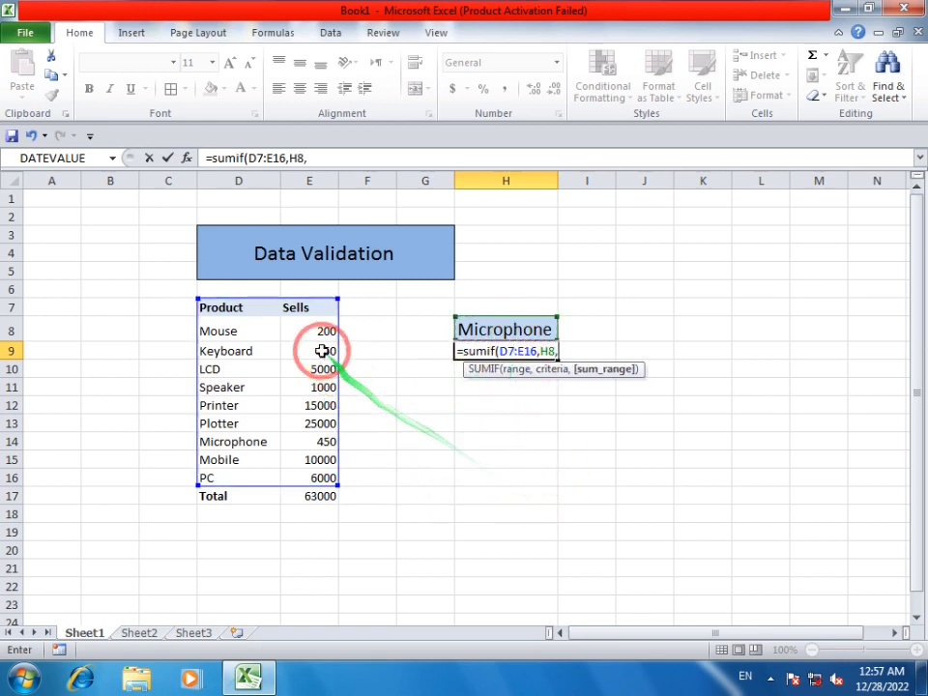
drag(295, 331, 359, 520)
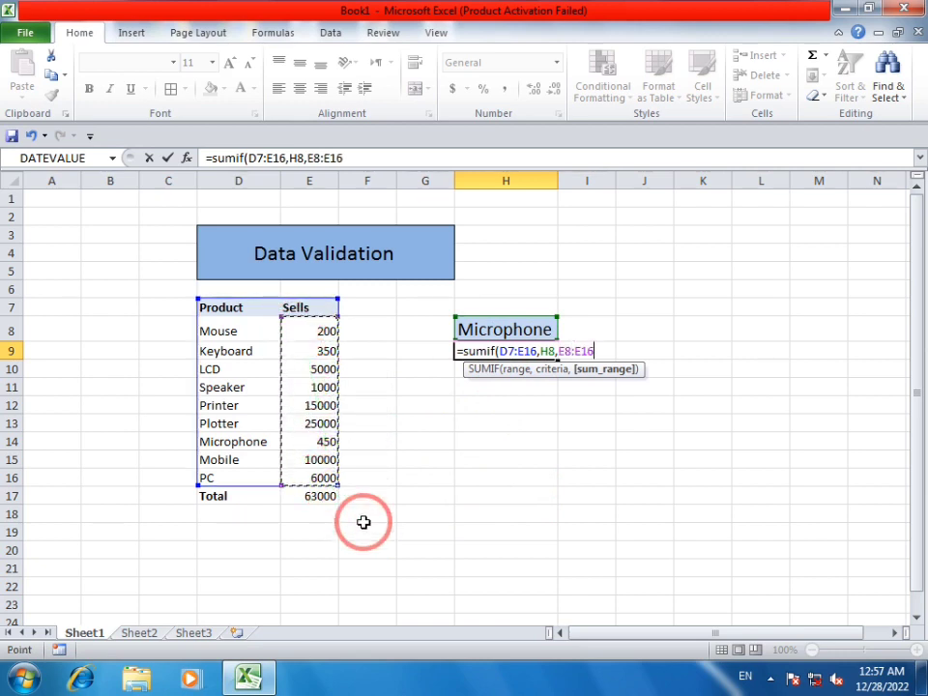
key(Return)
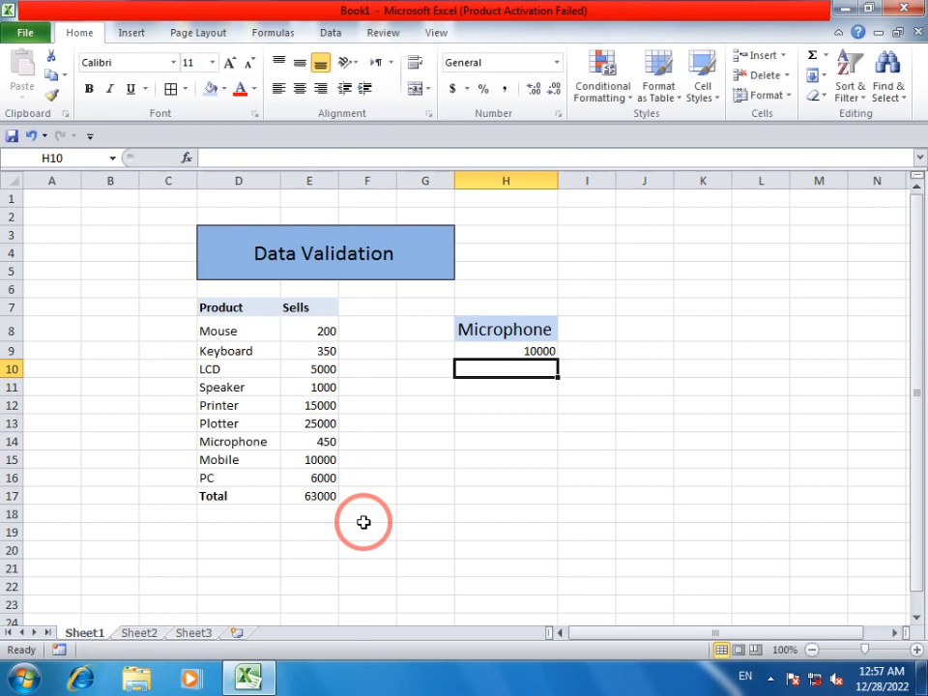
key(Up)
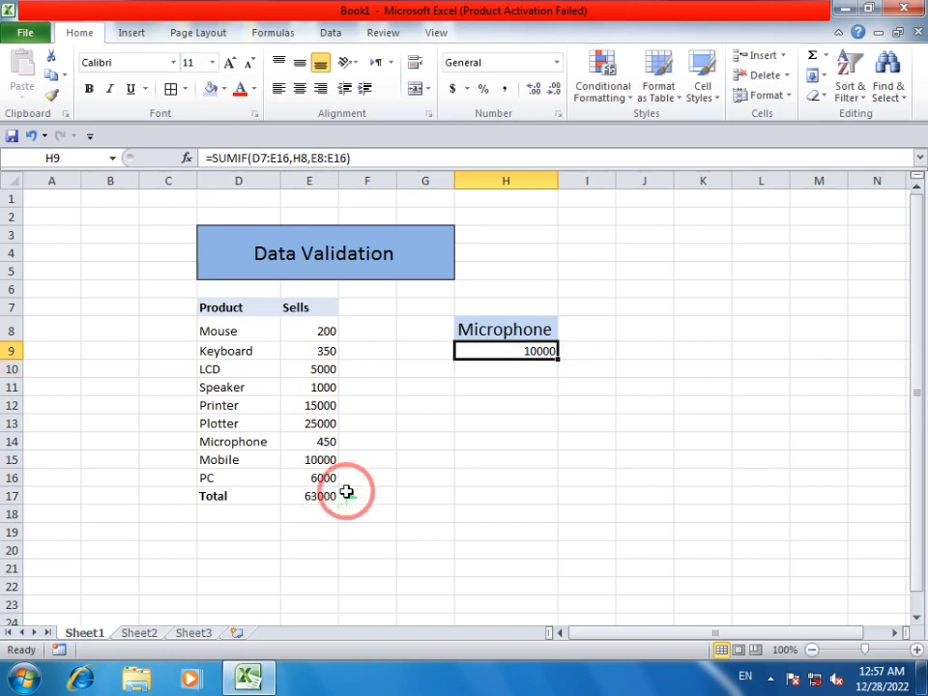
- Switch H8's dropdown back to Product and select H9 to re-enter its formula
click(535, 330)
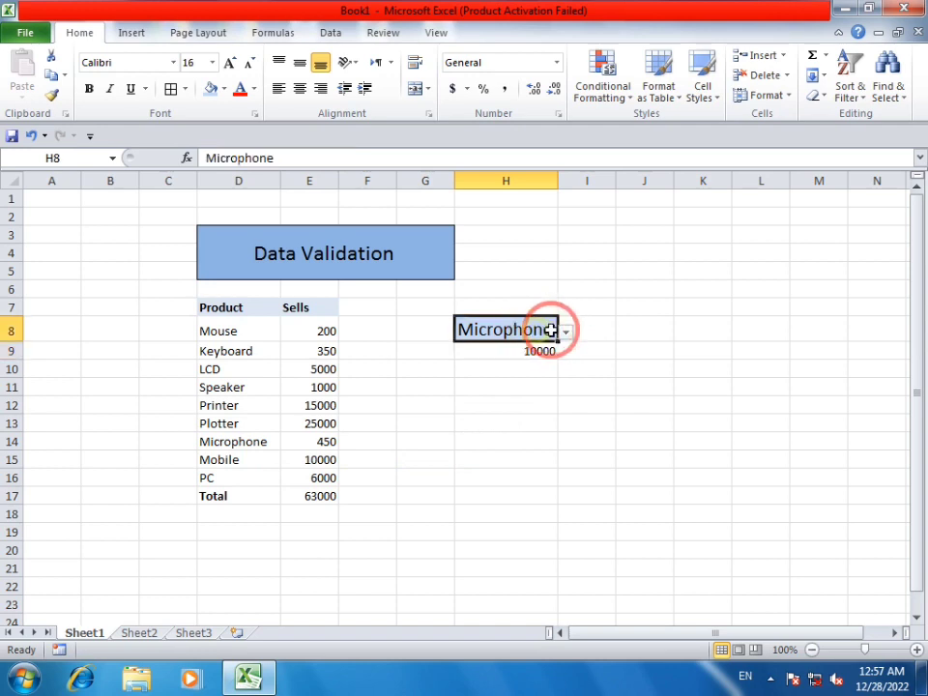
click(565, 331)
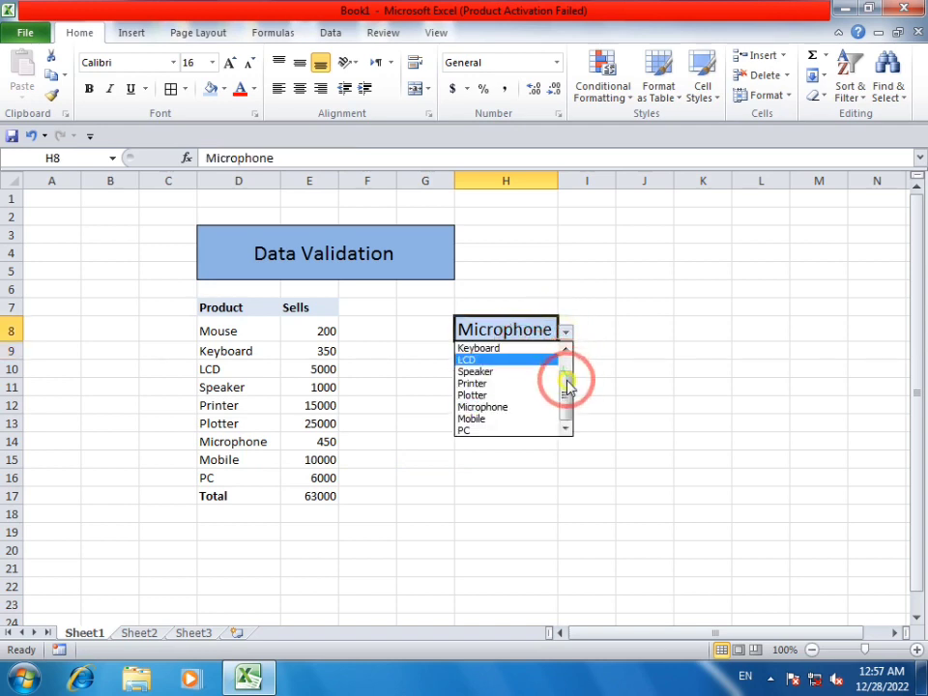
drag(568, 386, 567, 348)
click(513, 351)
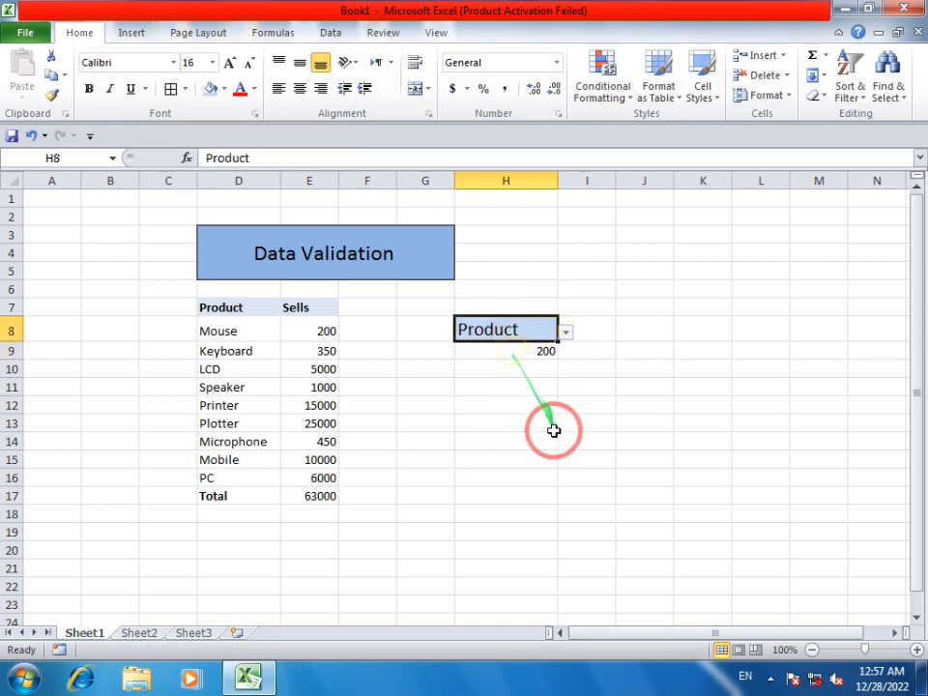
click(565, 332)
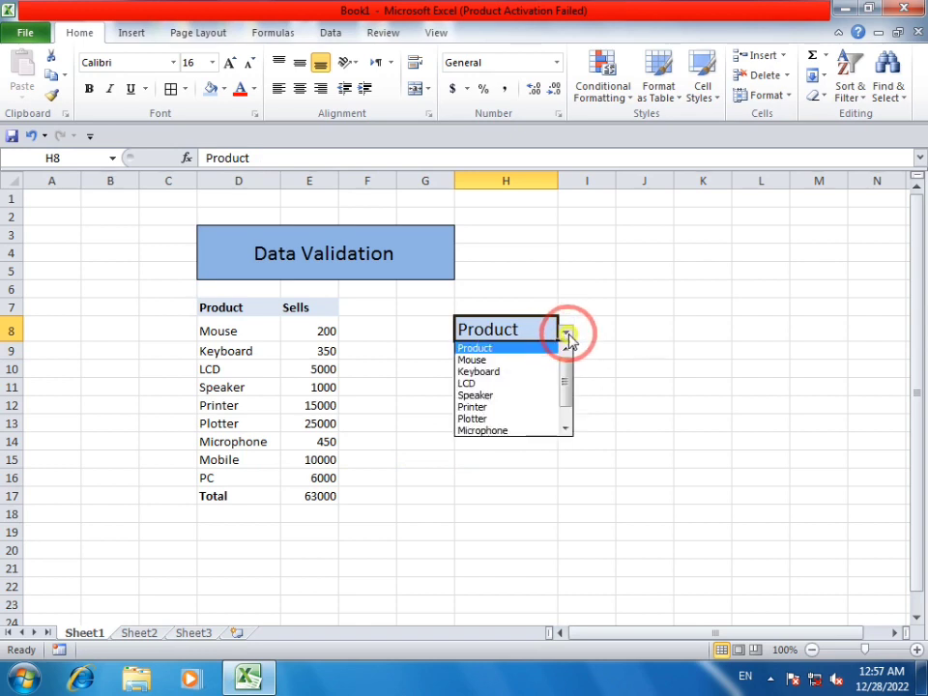
click(534, 349)
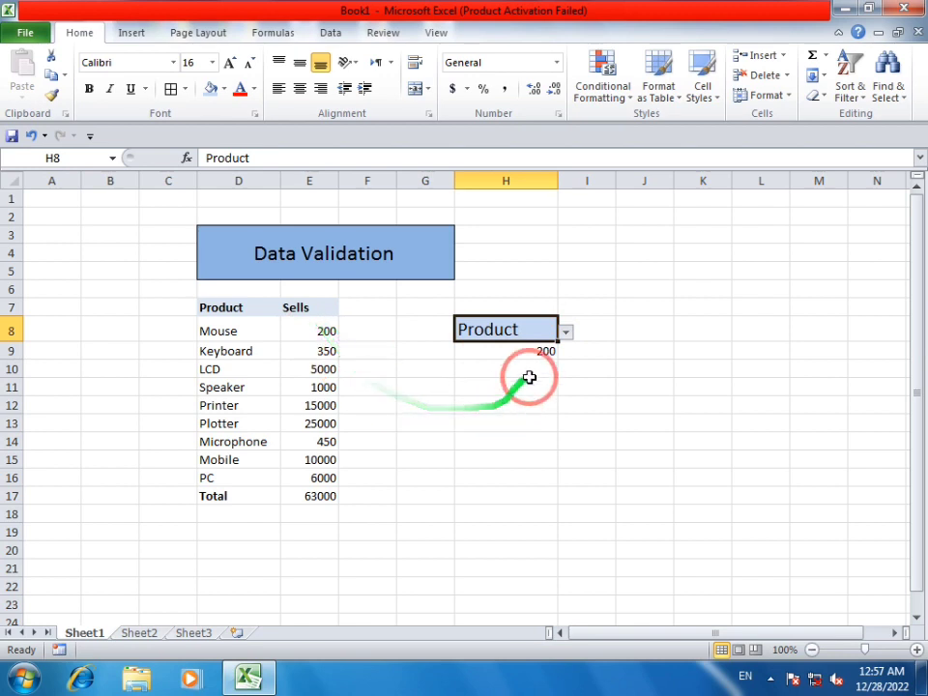
click(543, 350)
text(=)
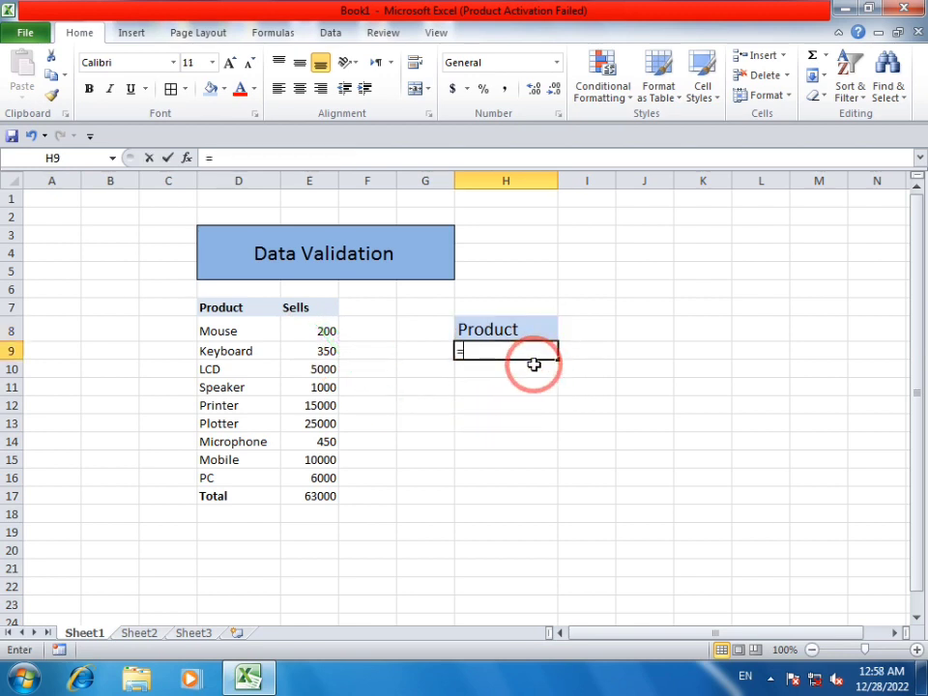
- Enter =SUMIF(D7:E16,H8,E7:E16) in H9 to sum sales for H8's product
text(sumif()
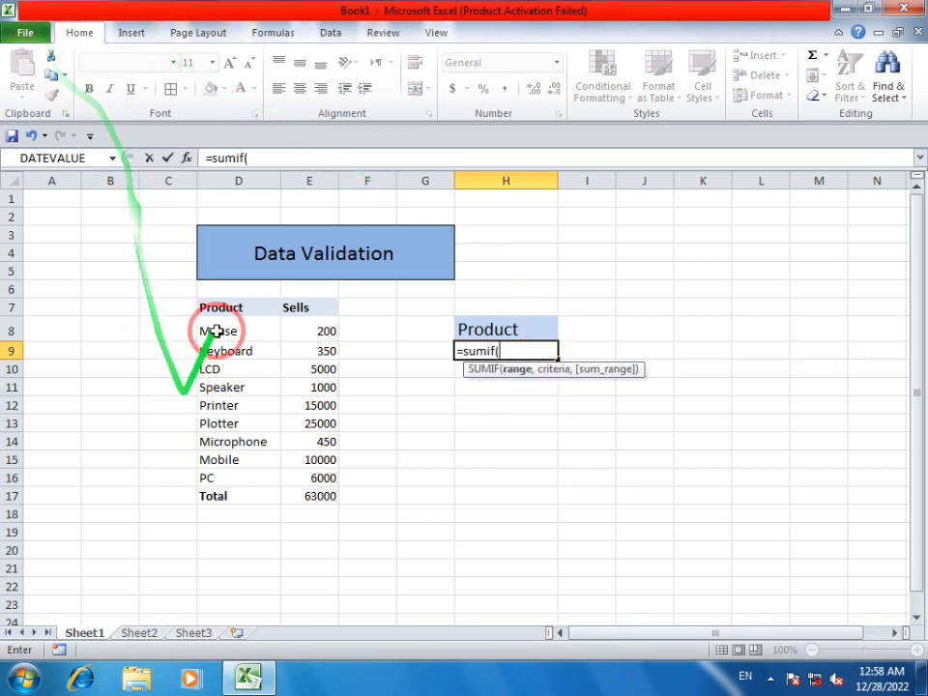
mouse_move(224, 306)
mouse_down()
mouse_move(288, 357)
mouse_move(292, 429)
mouse_up()
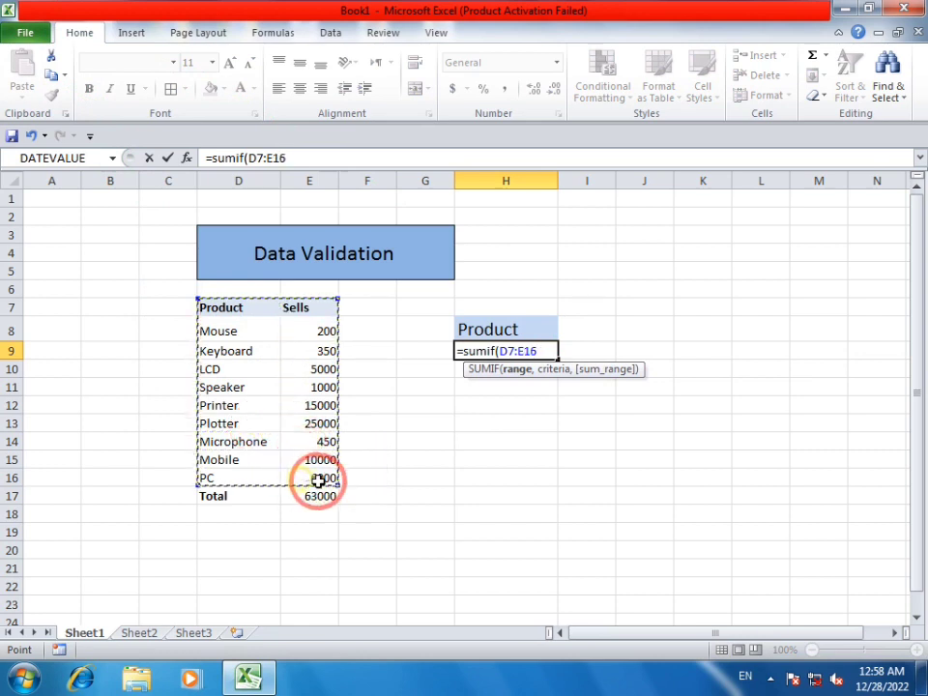
drag(292, 430, 348, 448)
text(,)
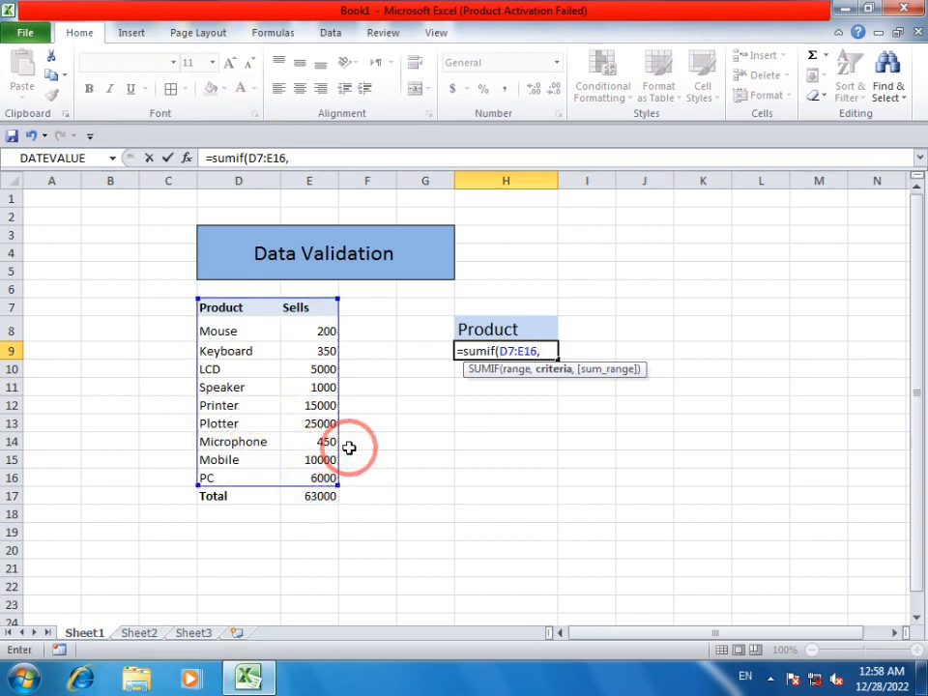
click(535, 329)
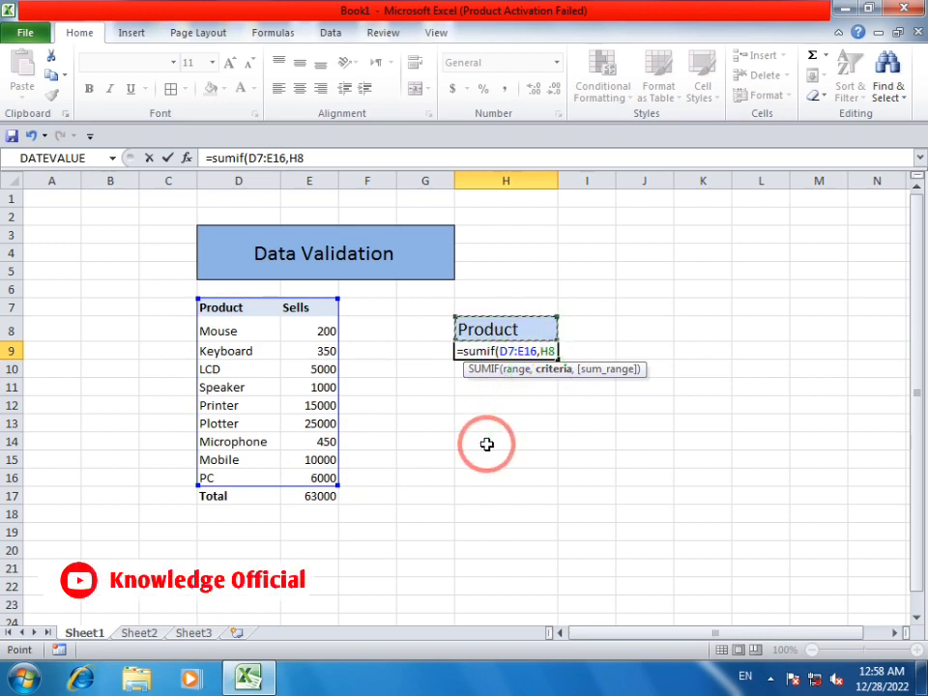
text(,)
click(295, 314)
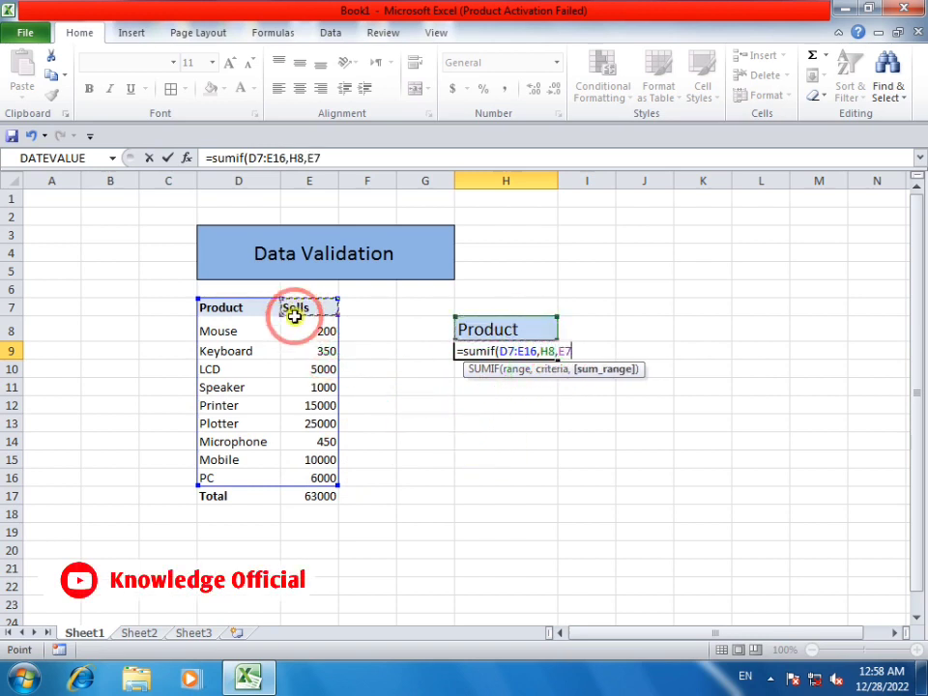
drag(295, 314, 338, 481)
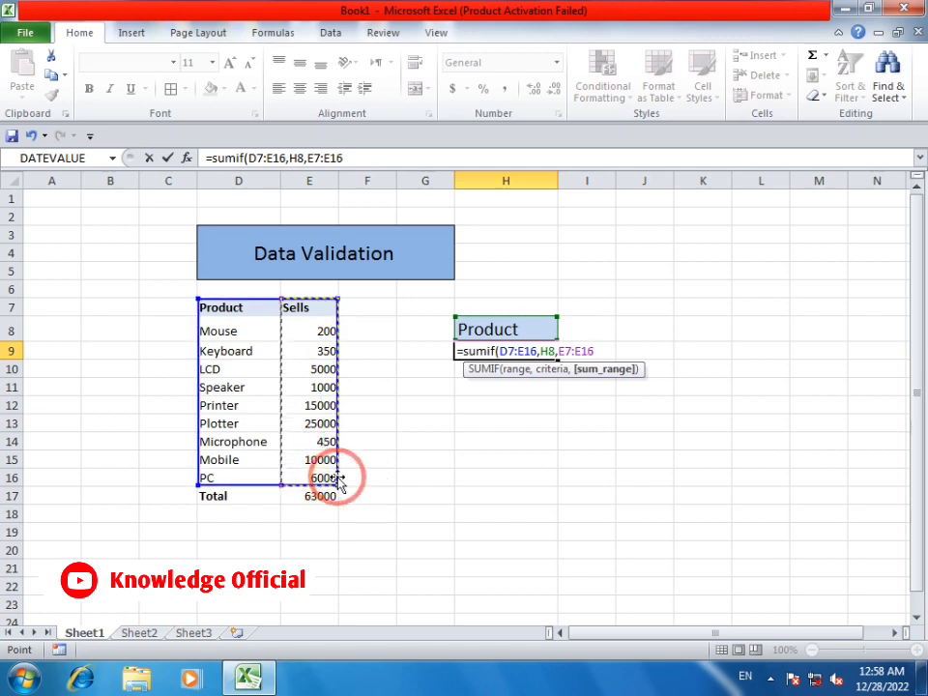
text())
key(ctrl+Return)
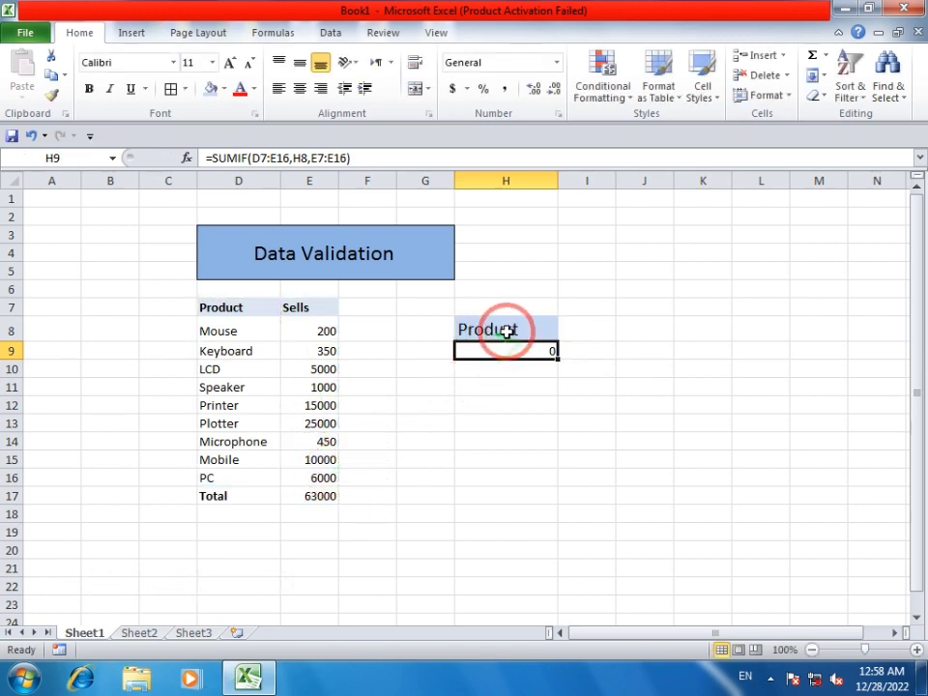
- Pick Mouse, then LCD, in H8's dropdown and check LCD's sales in E10
click(555, 329)
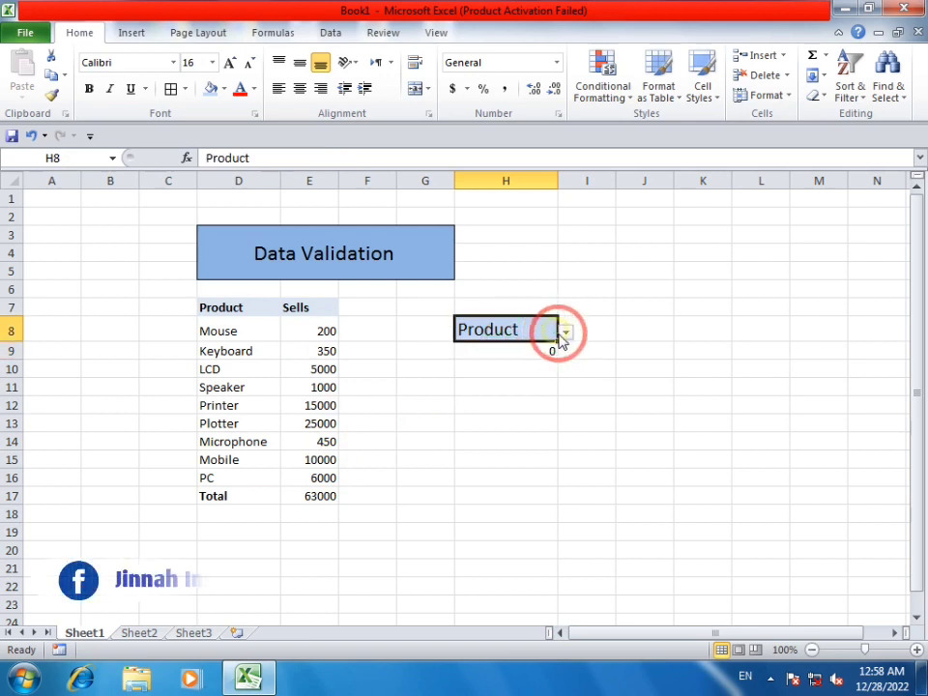
click(565, 332)
click(534, 361)
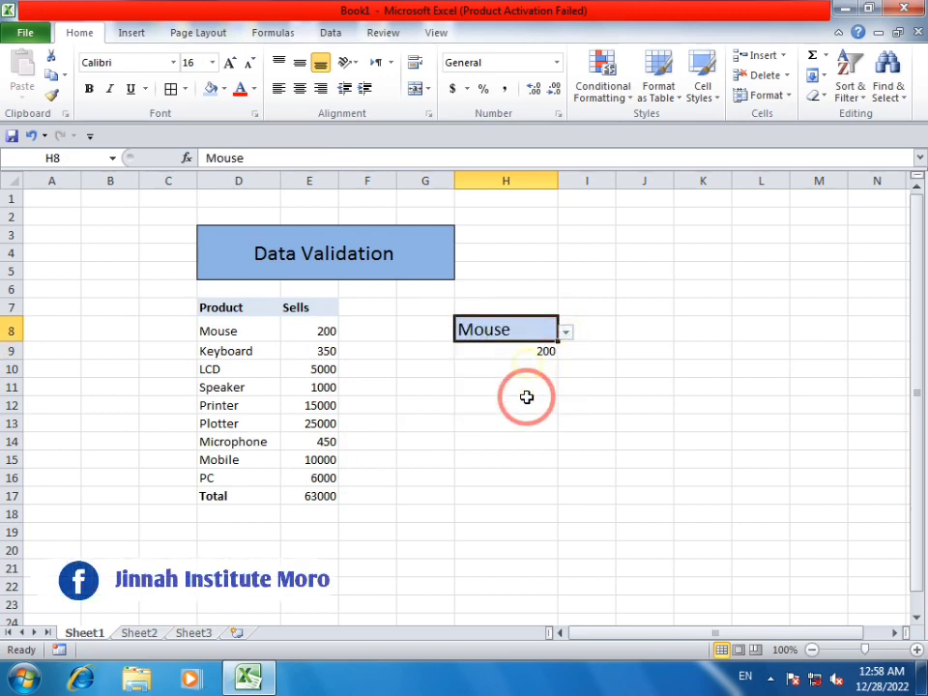
click(566, 331)
click(536, 372)
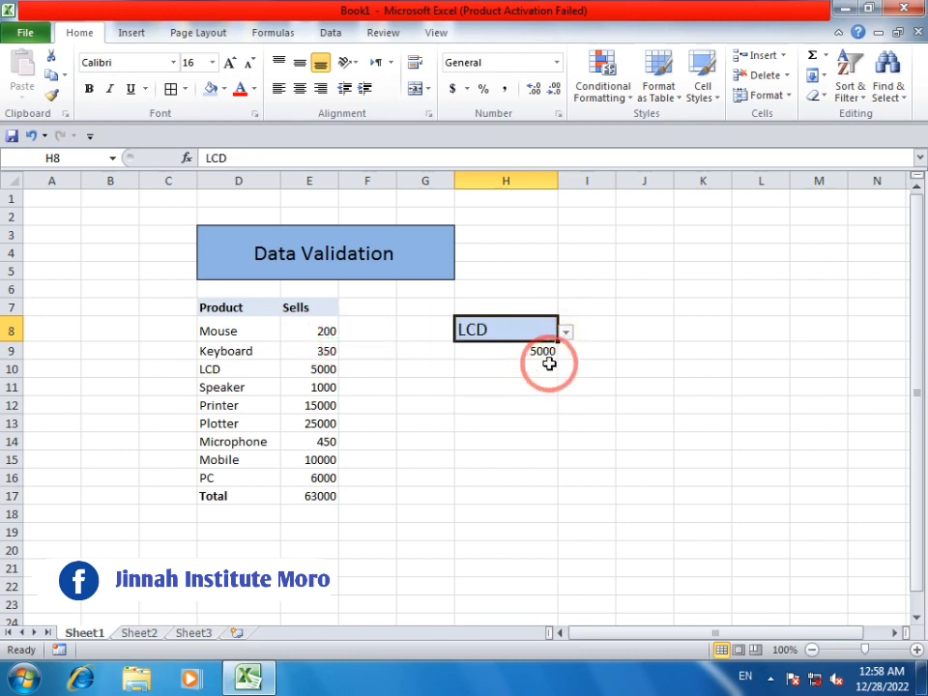
click(331, 369)
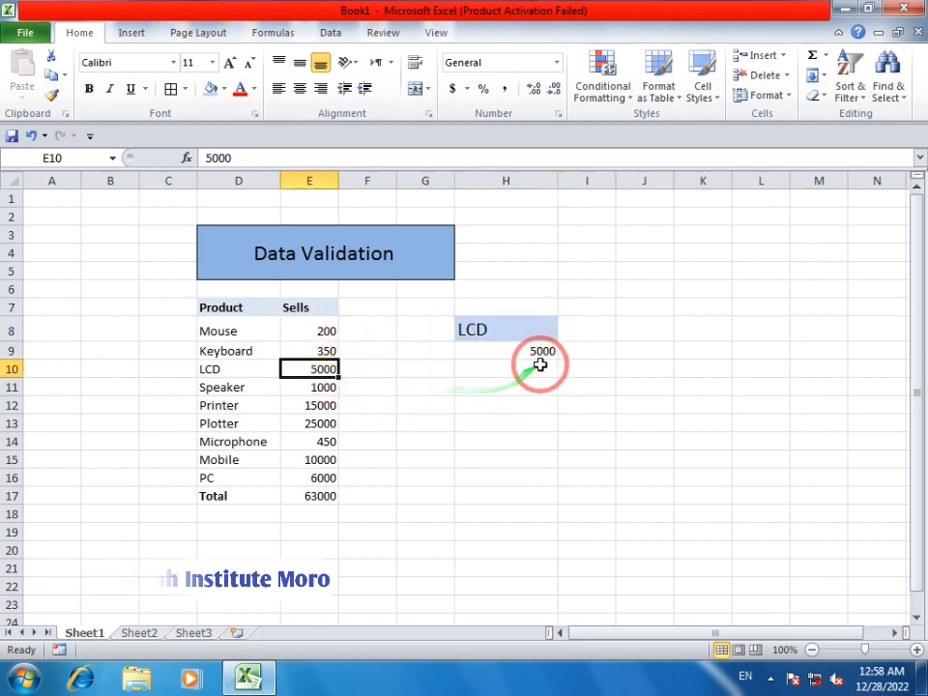
- Cycle H8 through Plotter and Mobile, ending on PC so H9 shows 6000
click(553, 335)
click(567, 333)
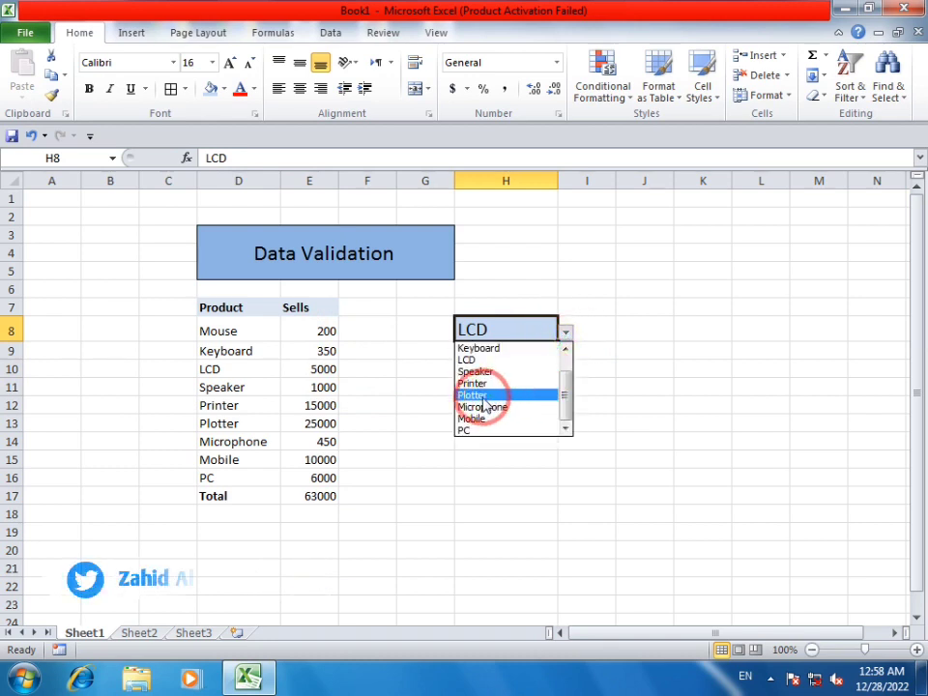
click(500, 396)
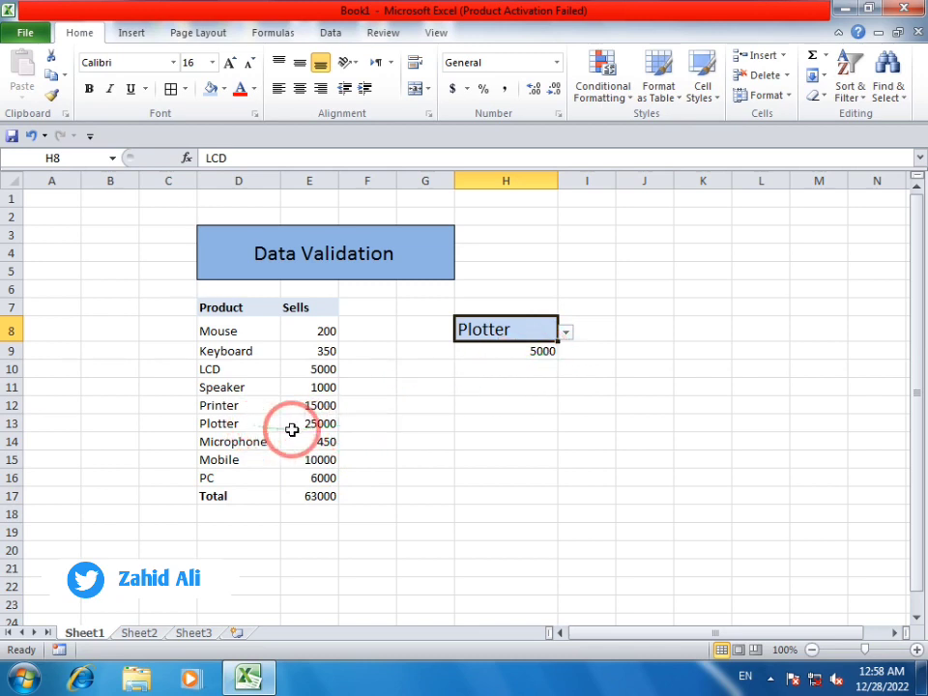
click(569, 341)
click(480, 419)
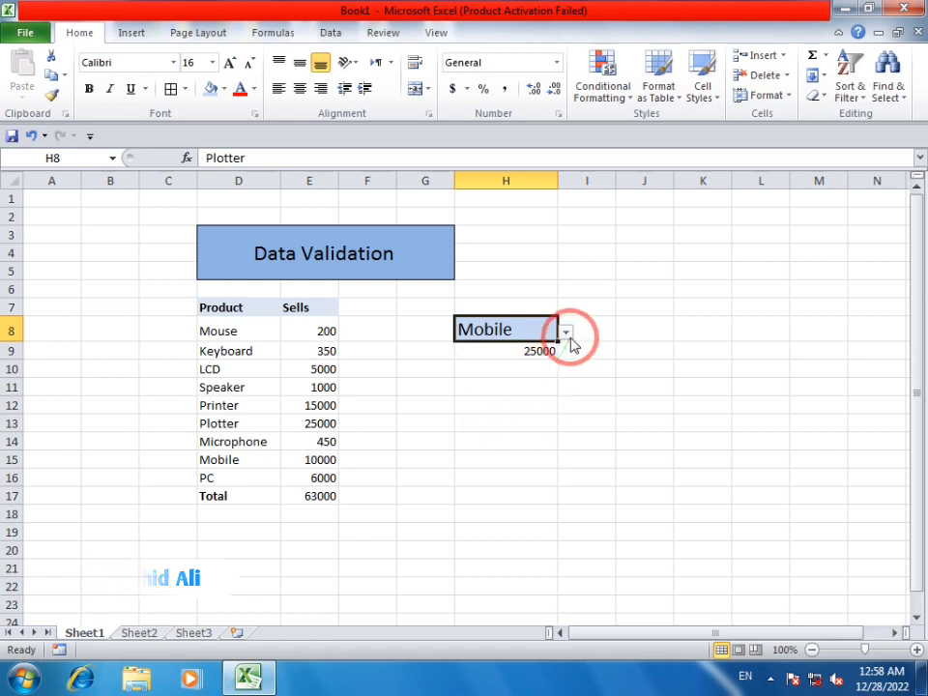
click(568, 334)
click(497, 431)
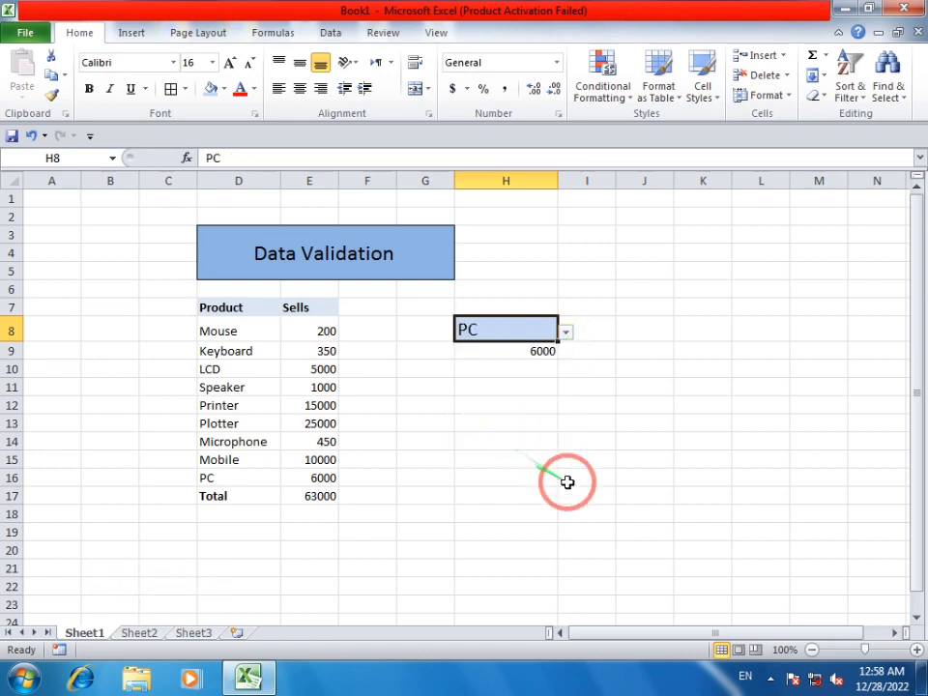
click(401, 440)
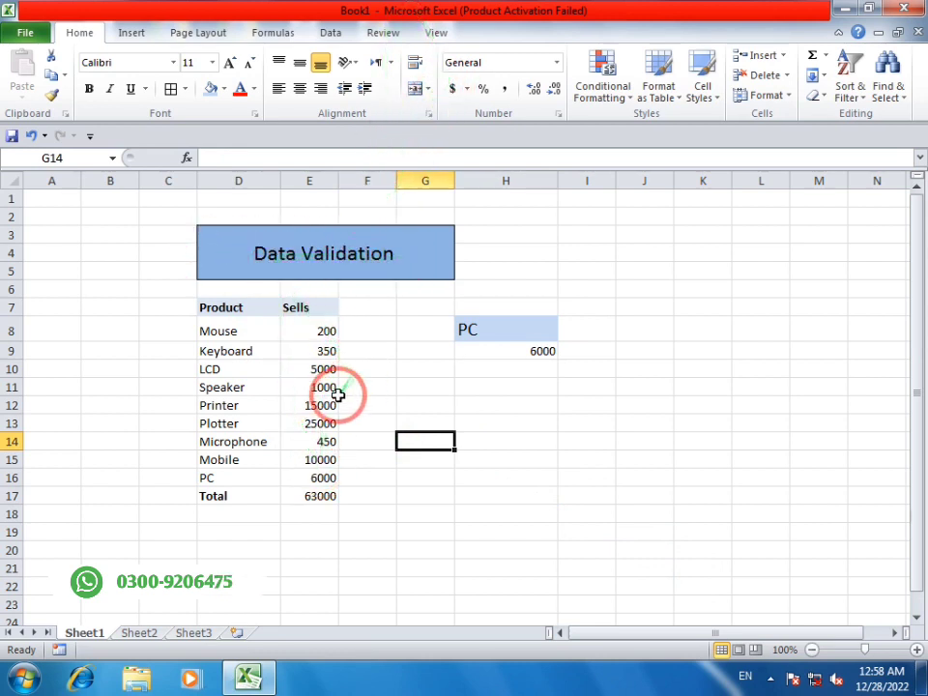
- Make the D3 'Data Validation' title text white and one font size larger
double_click(392, 252)
drag(393, 253, 186, 259)
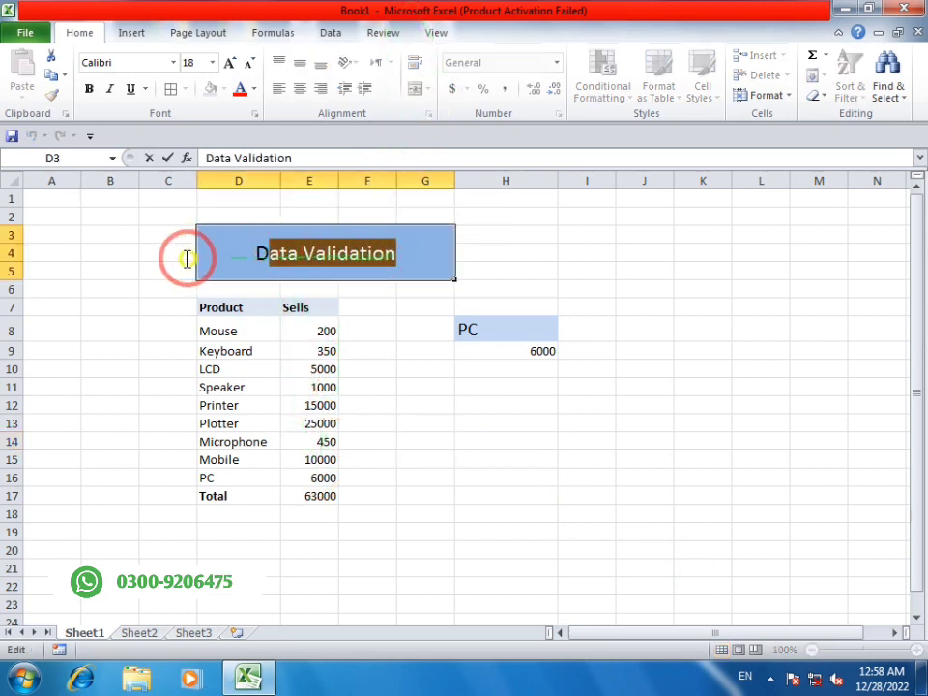
click(252, 89)
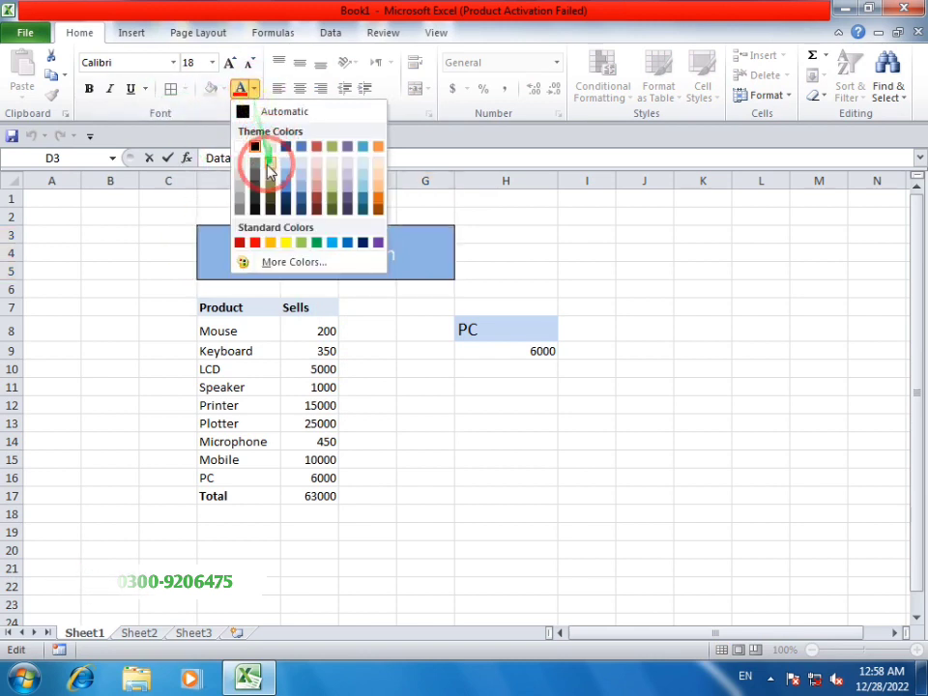
click(242, 146)
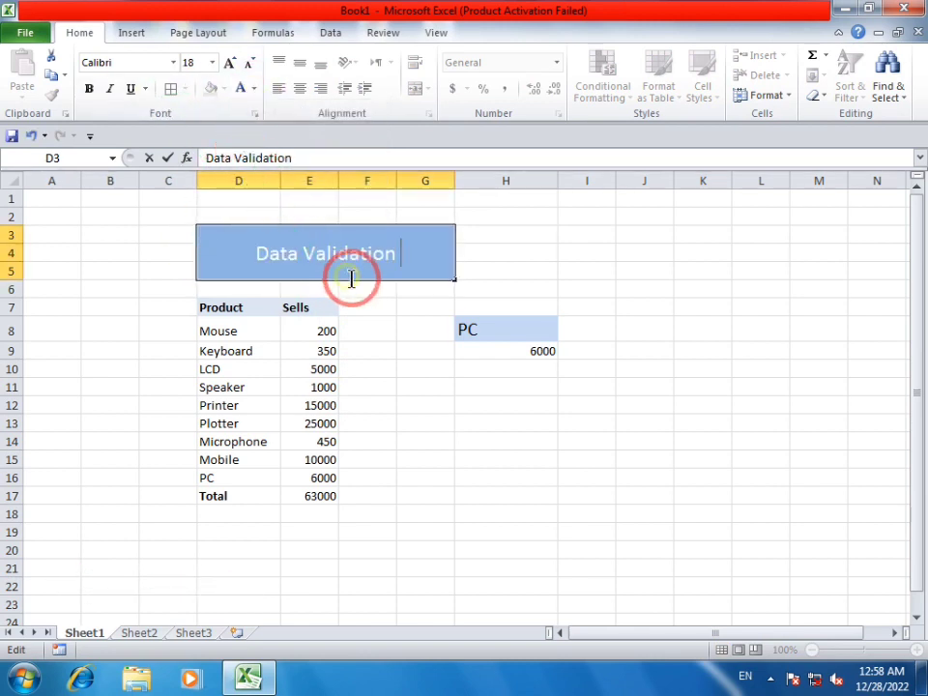
drag(394, 253, 198, 253)
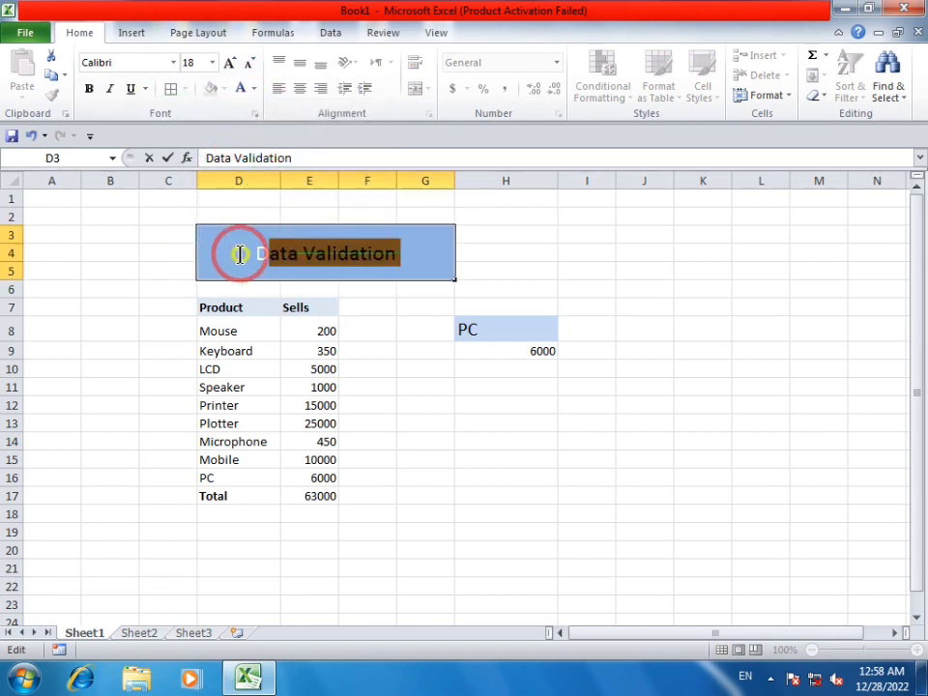
click(229, 62)
click(460, 390)
- Choose Printer, then LCD, in H8's product dropdown
click(527, 461)
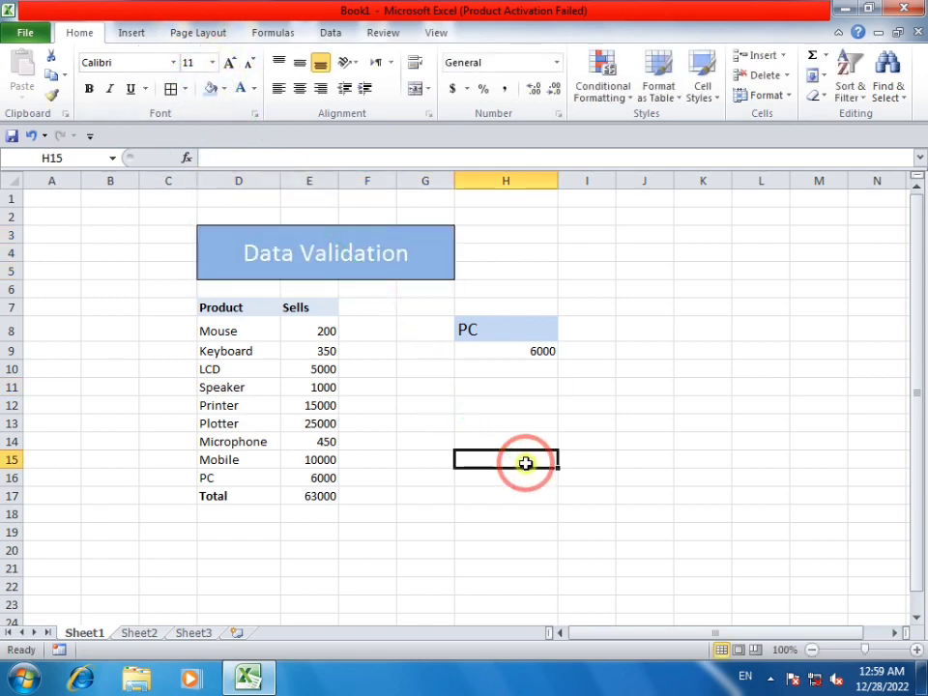
click(511, 321)
click(567, 331)
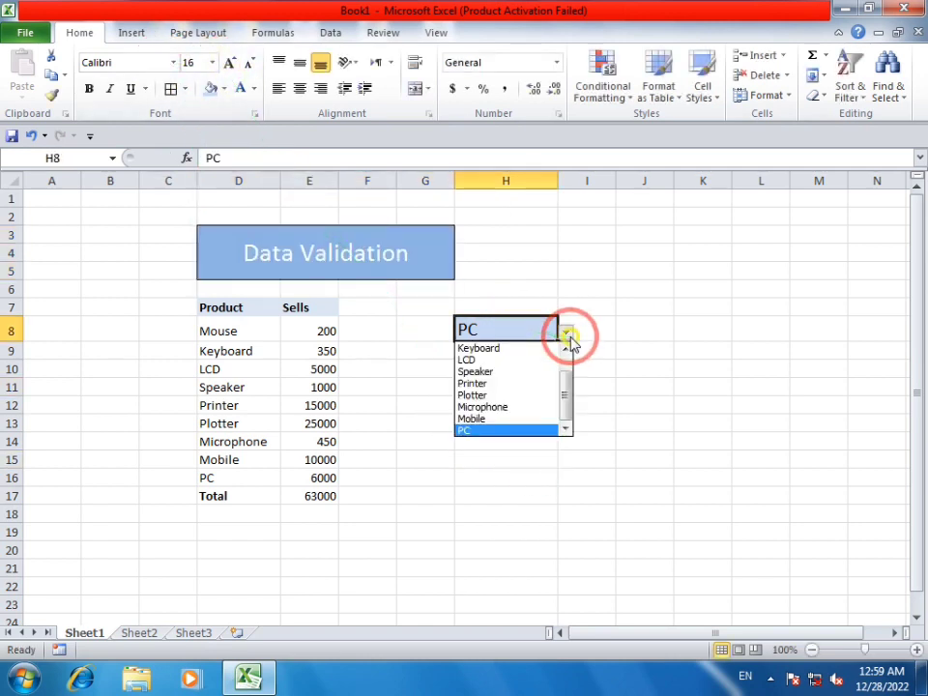
click(533, 383)
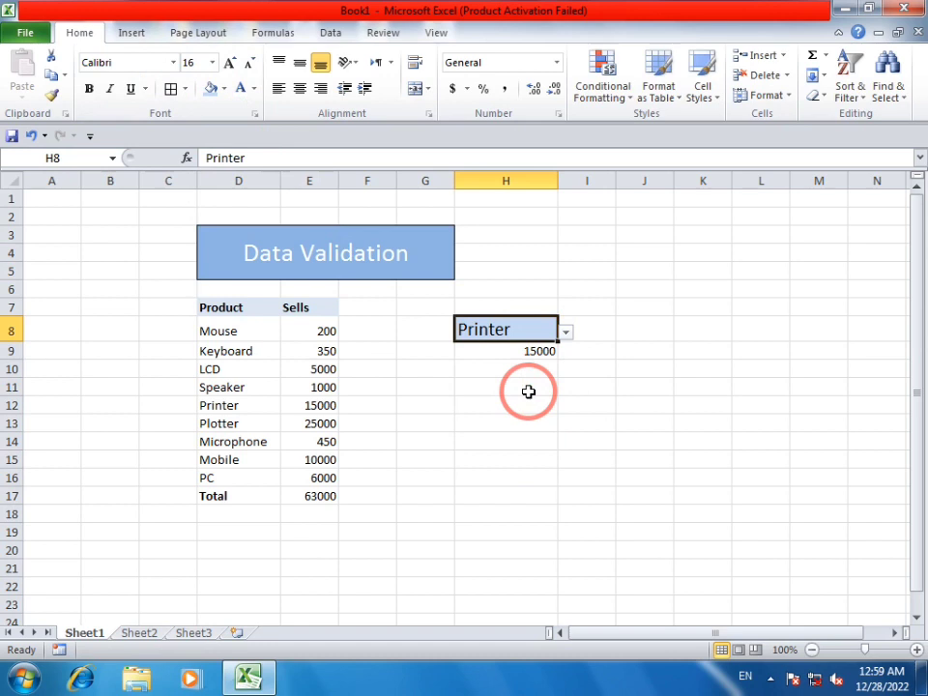
click(566, 331)
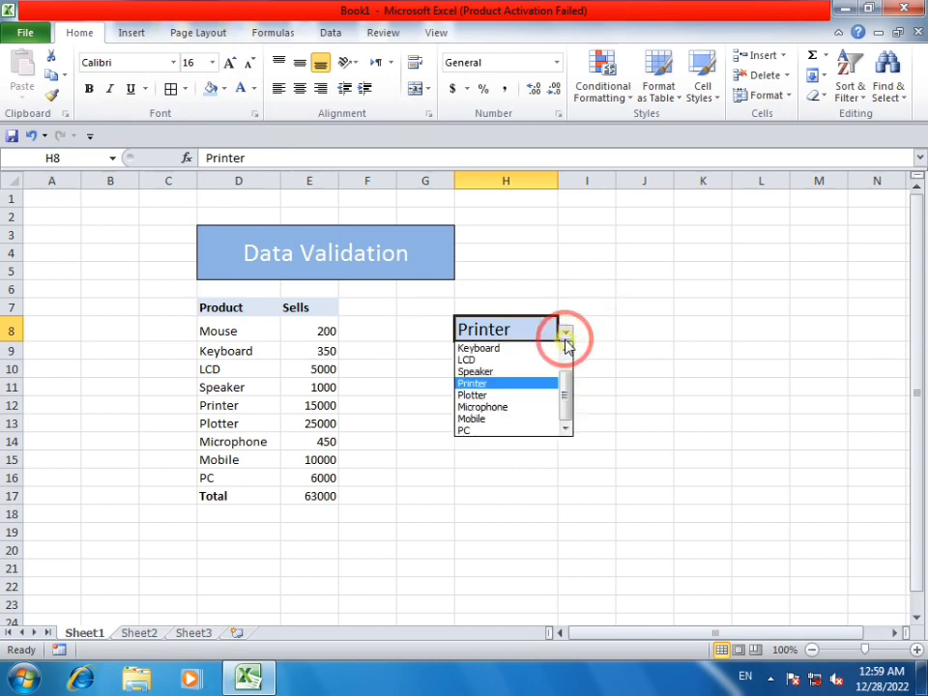
click(534, 362)
- Try Keyboard in H8, then reset it to Product so H9 shows 0
click(566, 331)
click(524, 360)
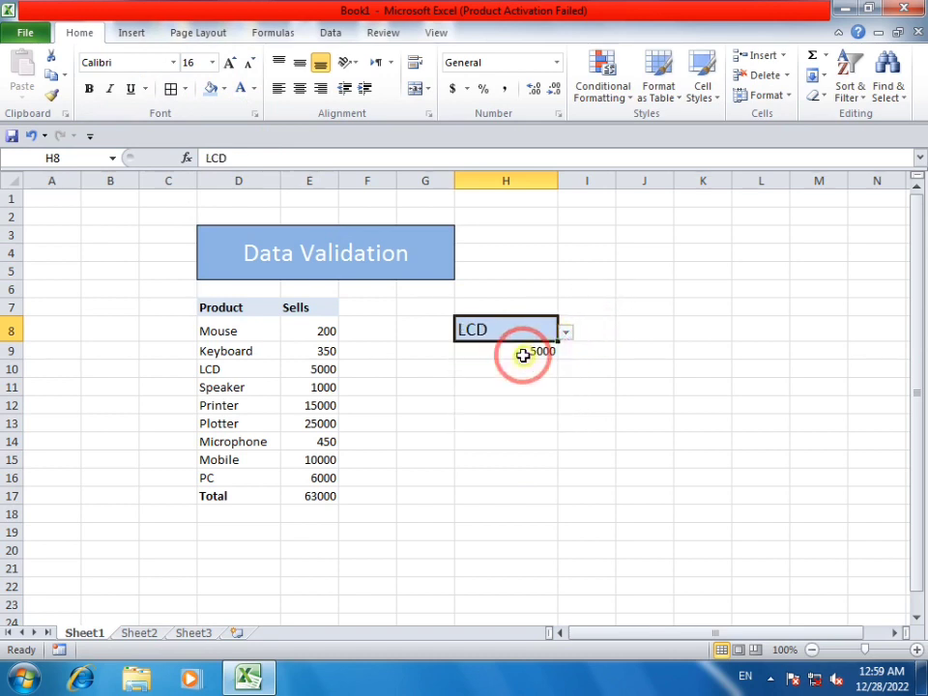
click(567, 332)
click(516, 358)
click(564, 331)
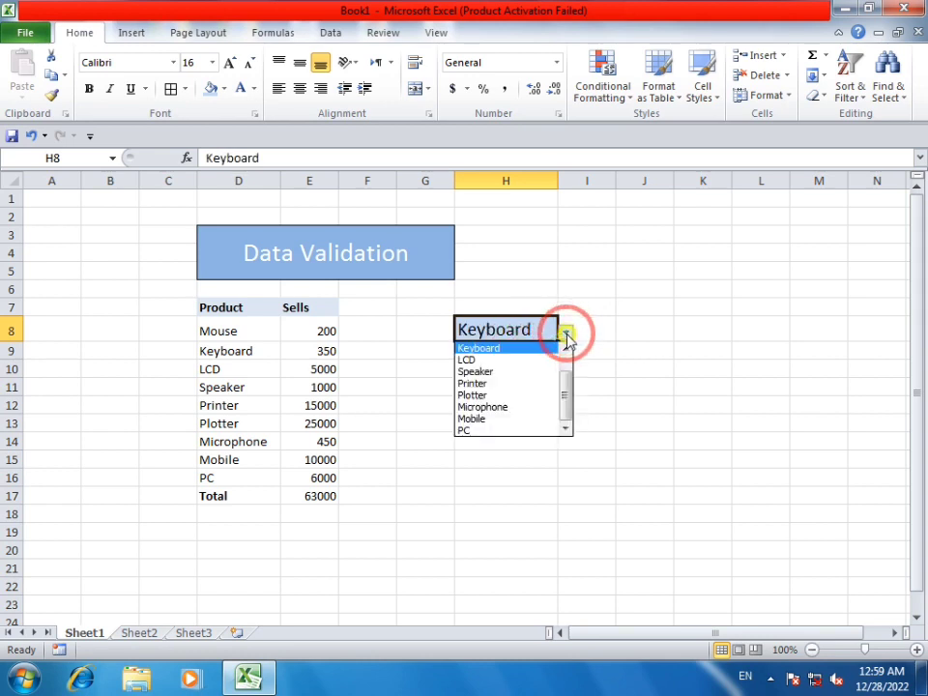
scroll(564, 377, up, 1)
click(516, 353)
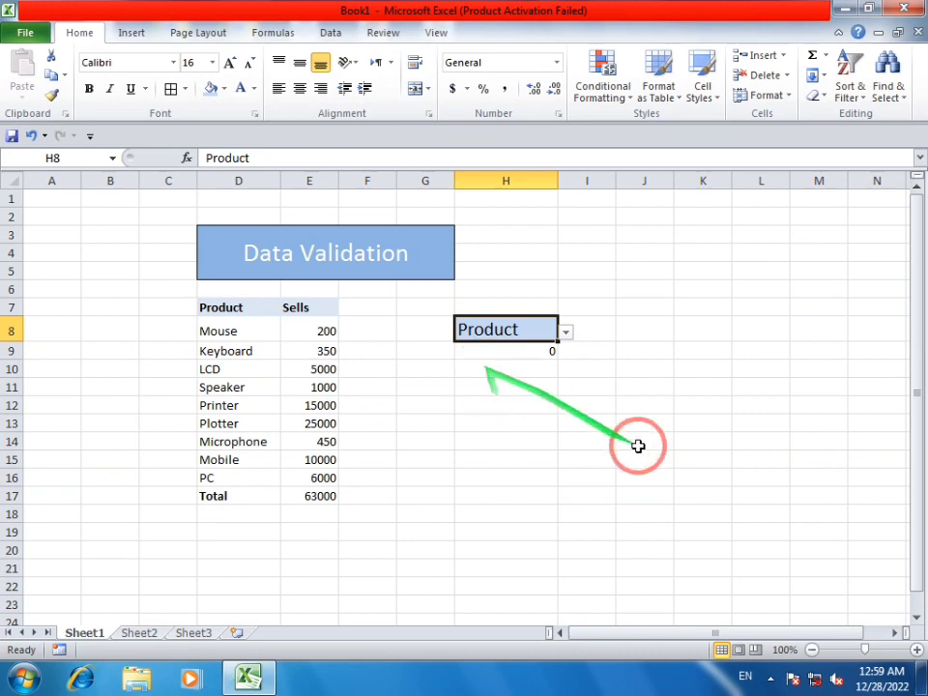
click(773, 682)
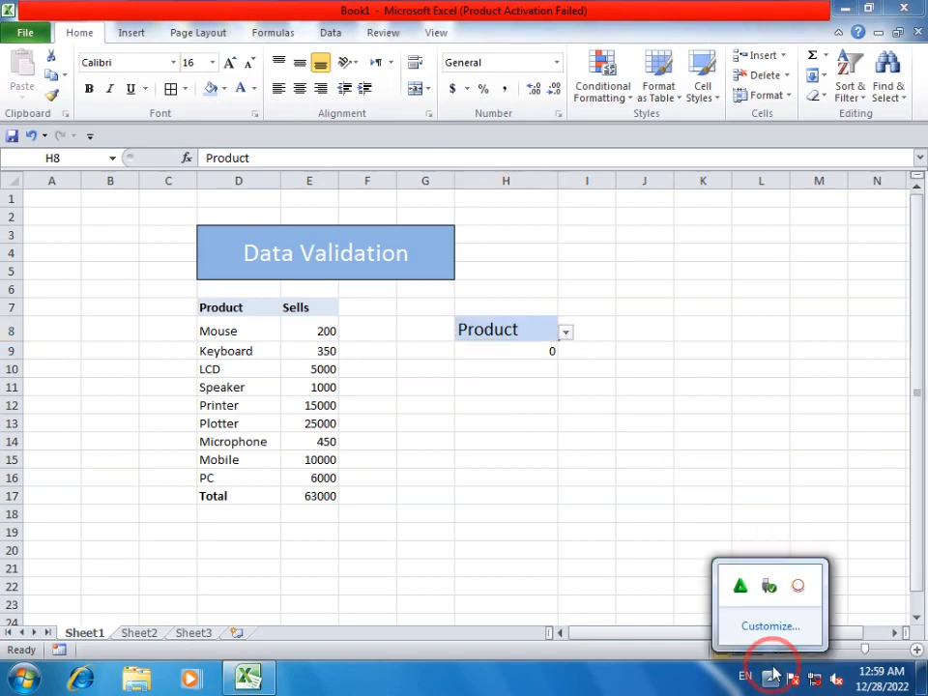
click(527, 380)
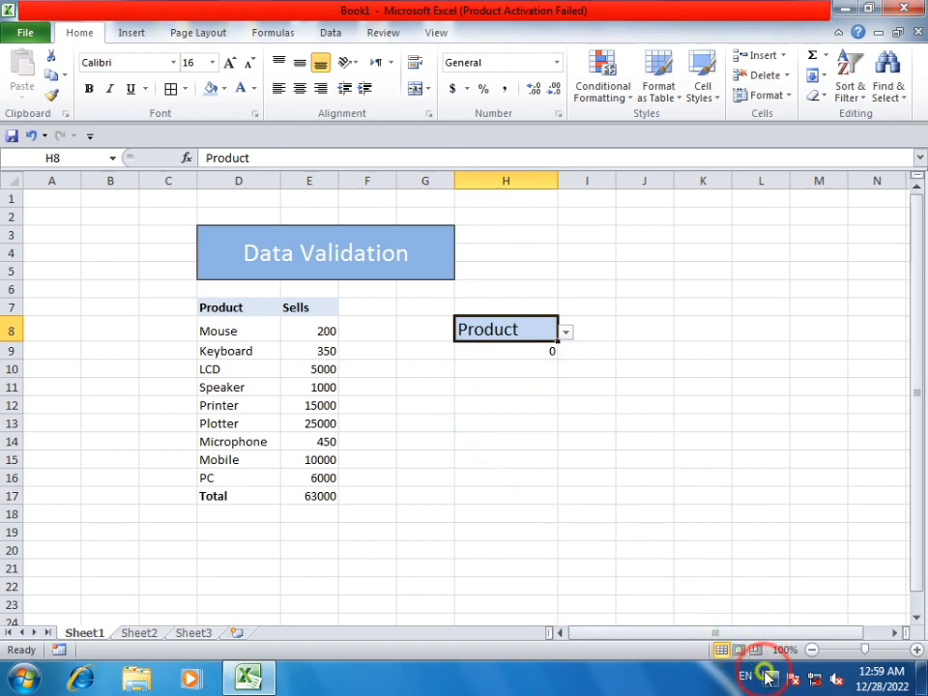
click(768, 676)
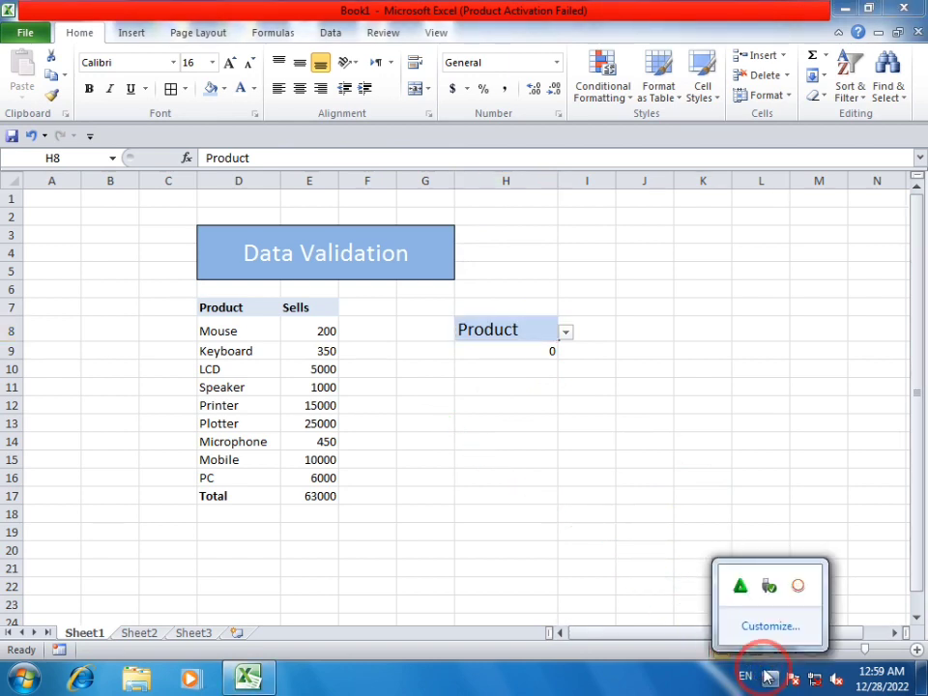